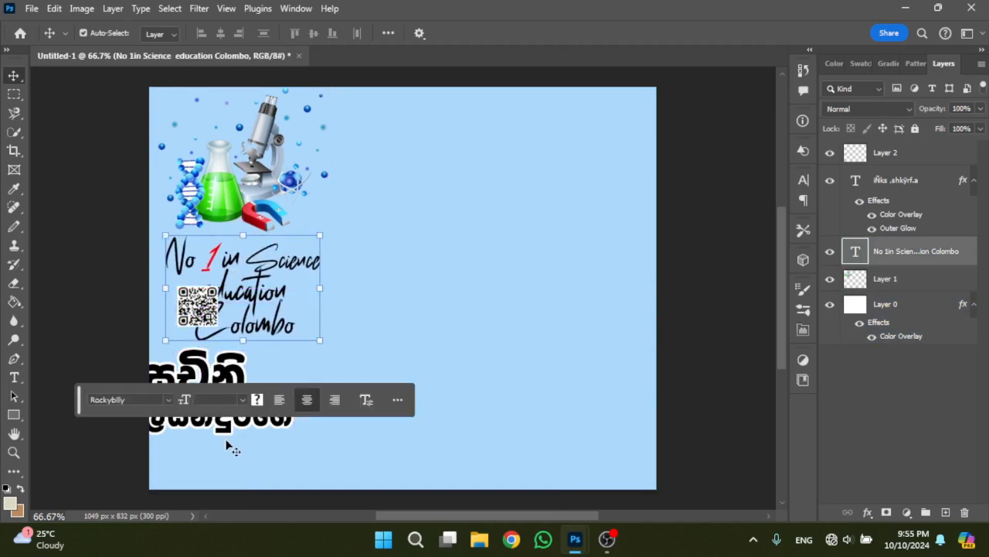
- Position the Sinhala name text under the "No 1 in Science education Colombo" slogan and place the QR code beside its first line
scroll(232, 446, down, 1)
drag(184, 354, 210, 344)
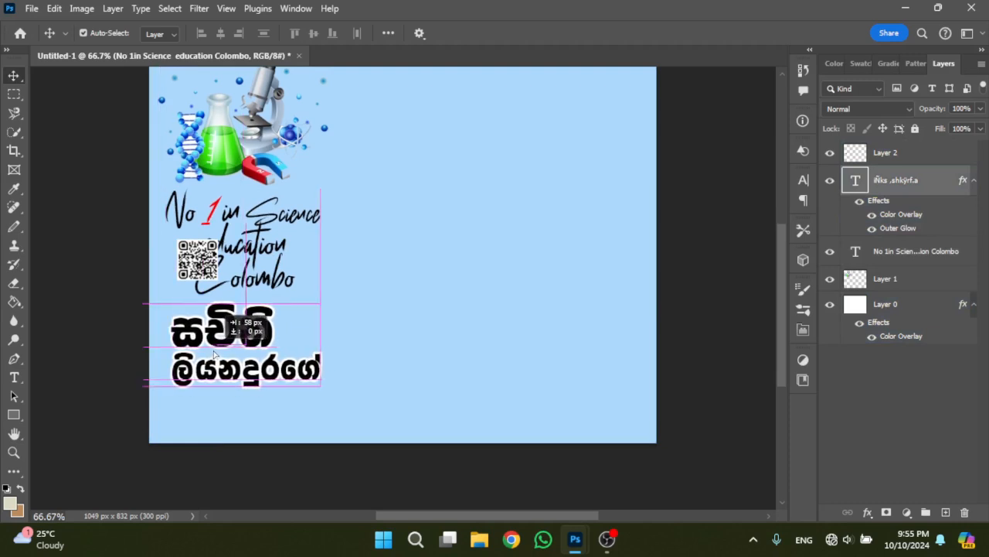
drag(197, 267, 299, 329)
click(239, 418)
scroll(149, 321, up, 3)
scroll(150, 322, down, 1)
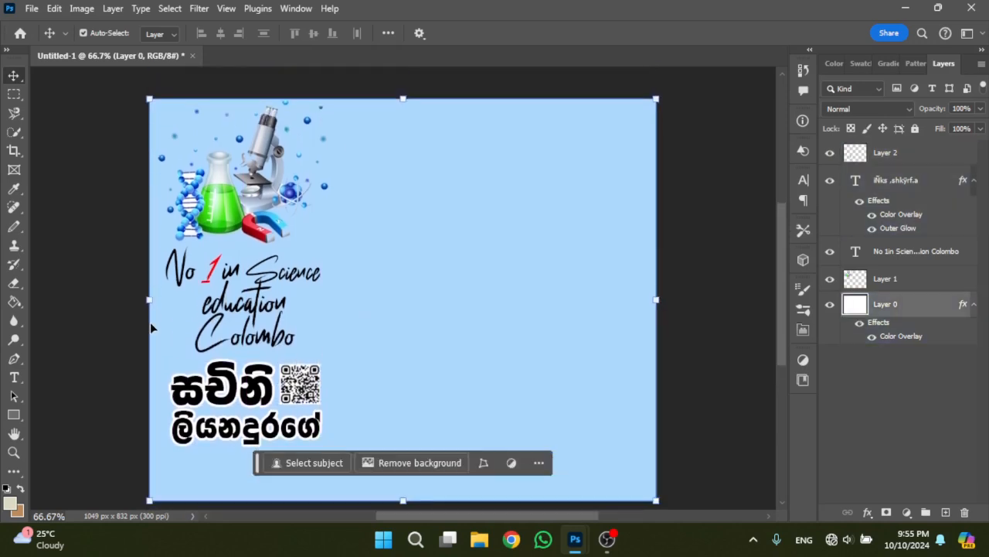
click(761, 371)
scroll(658, 413, down, 1)
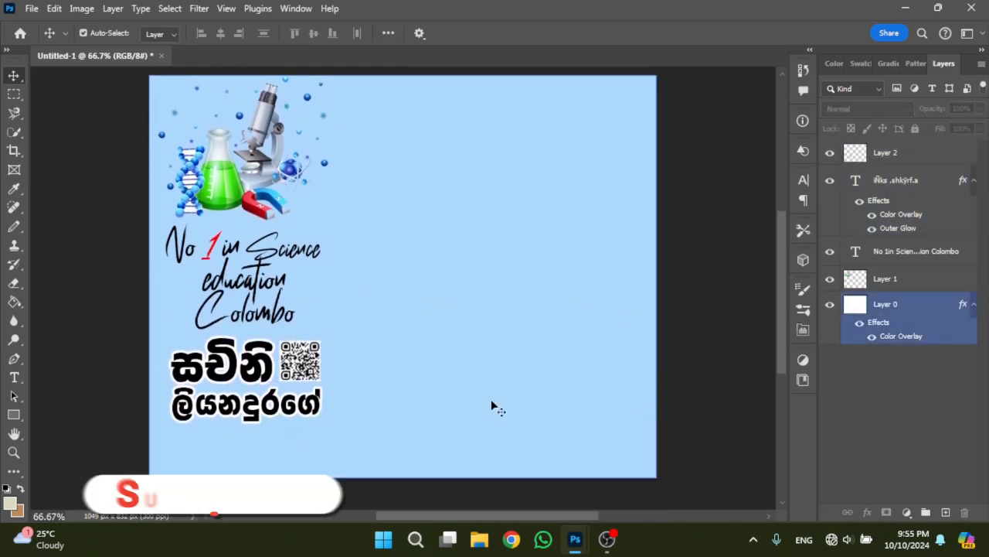
scroll(487, 382, down, 1)
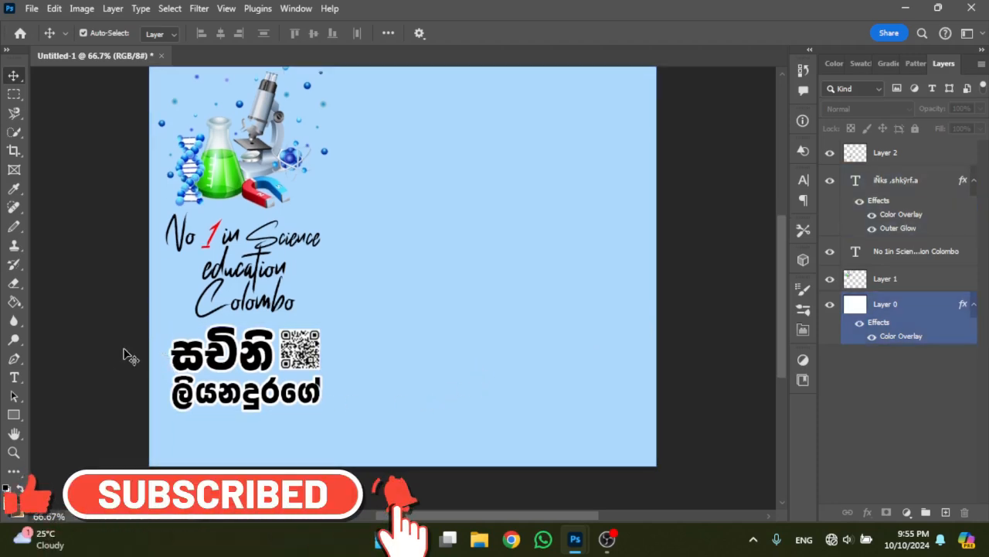
- Select the Sinhala name text and QR code together and adjust their vertical spacing below the slogan
drag(124, 349, 268, 391)
ctrl+click(900, 303)
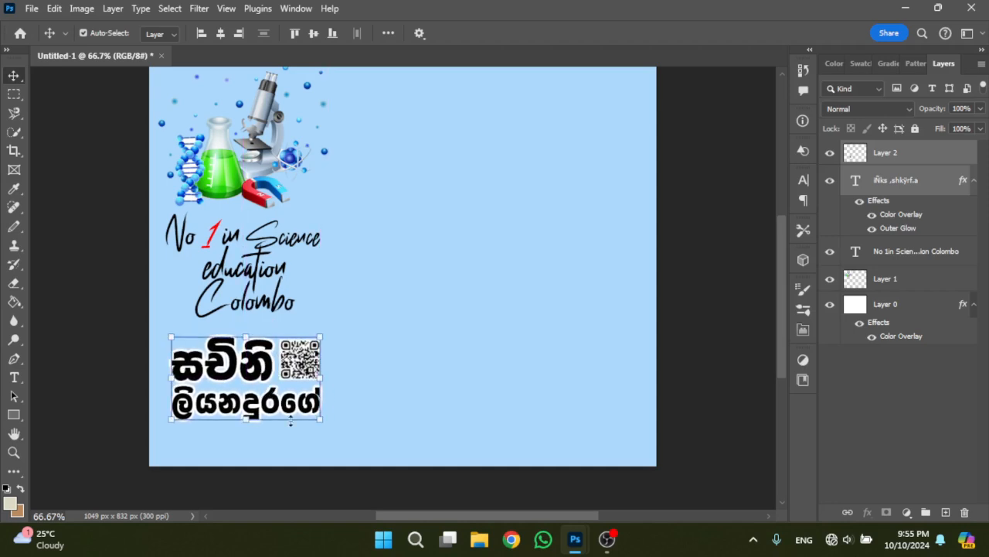
drag(250, 374, 250, 371)
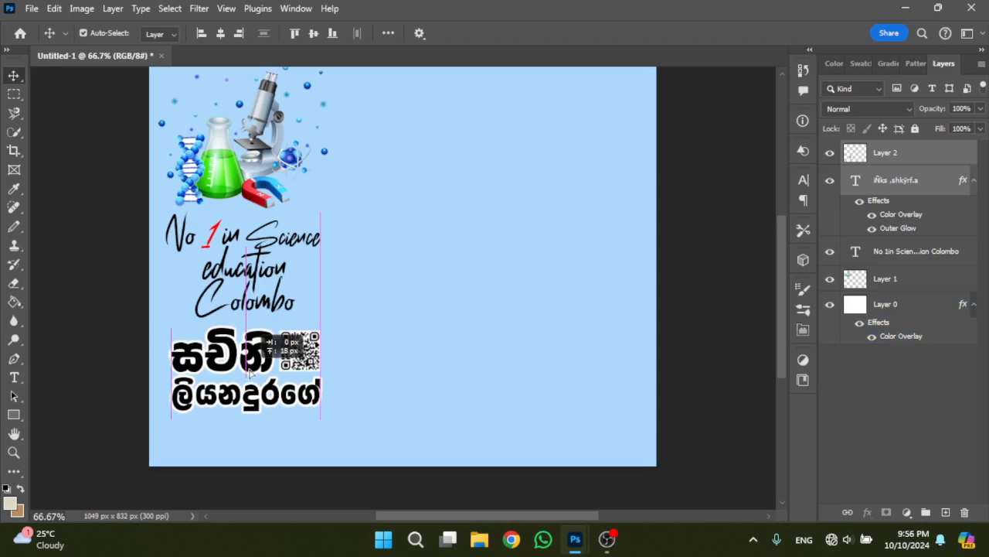
click(444, 456)
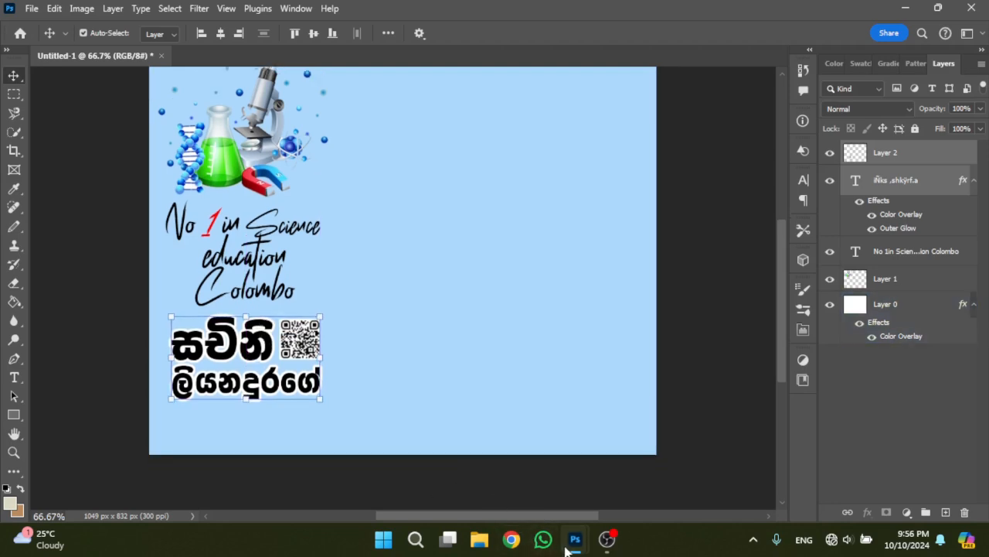
- Copy the English name text and the "BAMS(UG) University of Colombo" line from leeflet copy 2 into Untitled-1
mouse_move(575, 541)
click(654, 473)
click(352, 463)
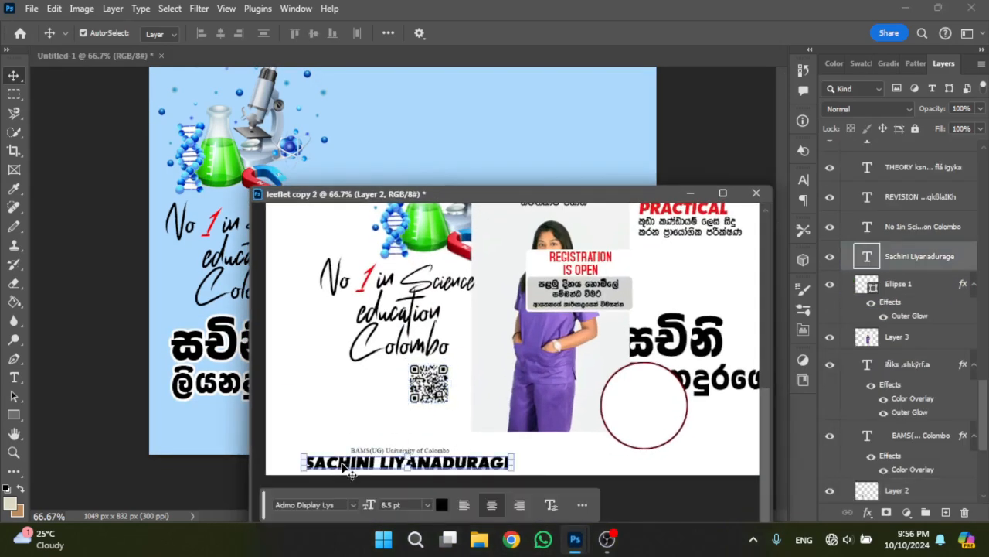
click(900, 336)
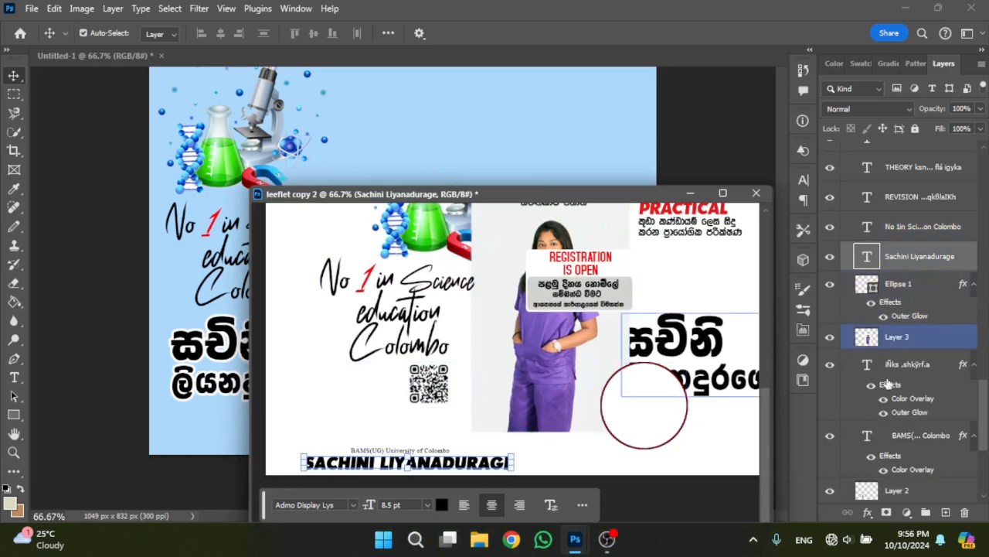
click(407, 449)
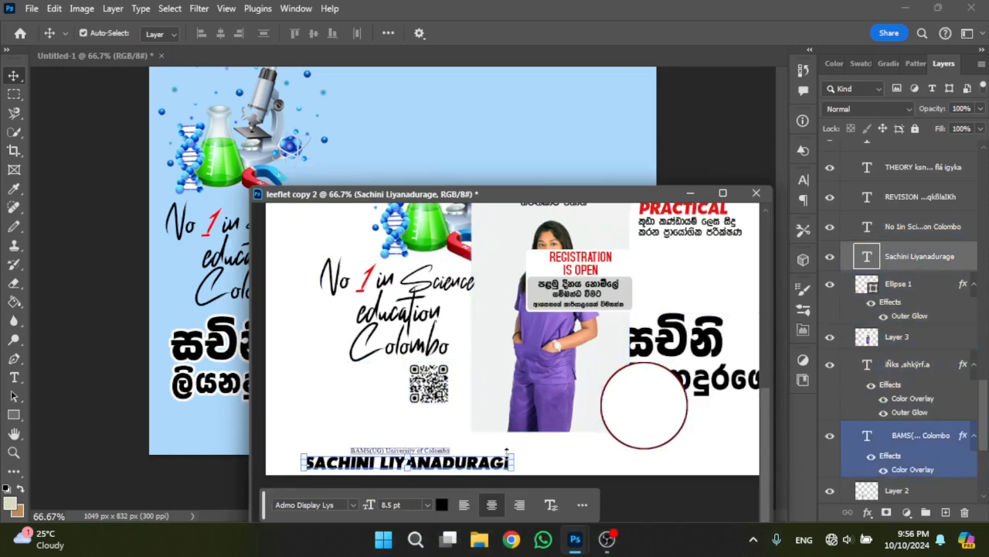
ctrl+click(902, 445)
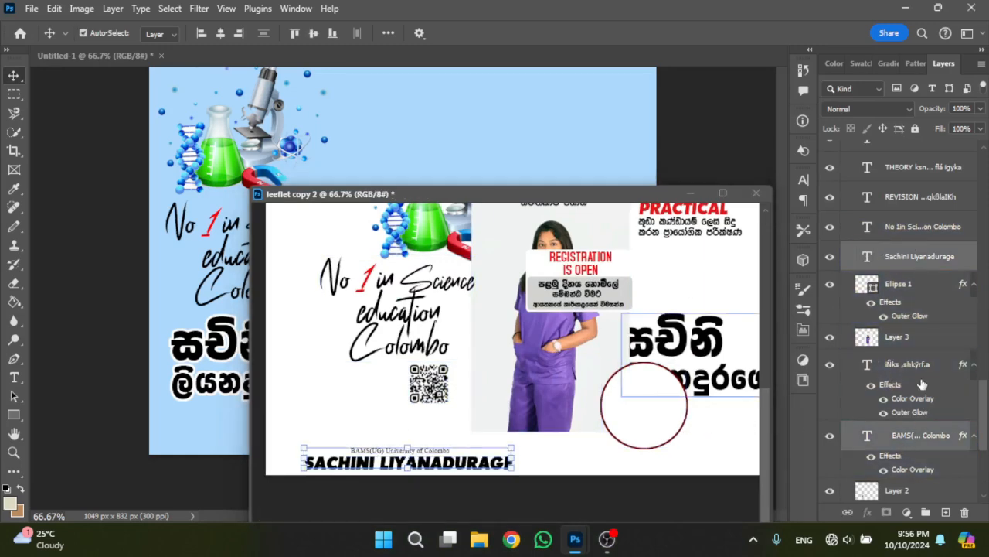
drag(920, 435, 247, 261)
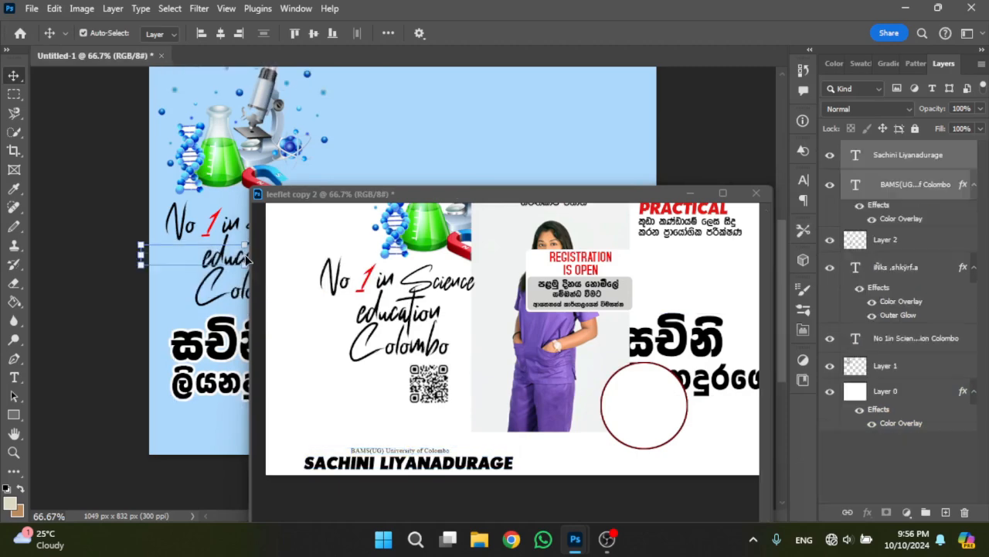
click(756, 192)
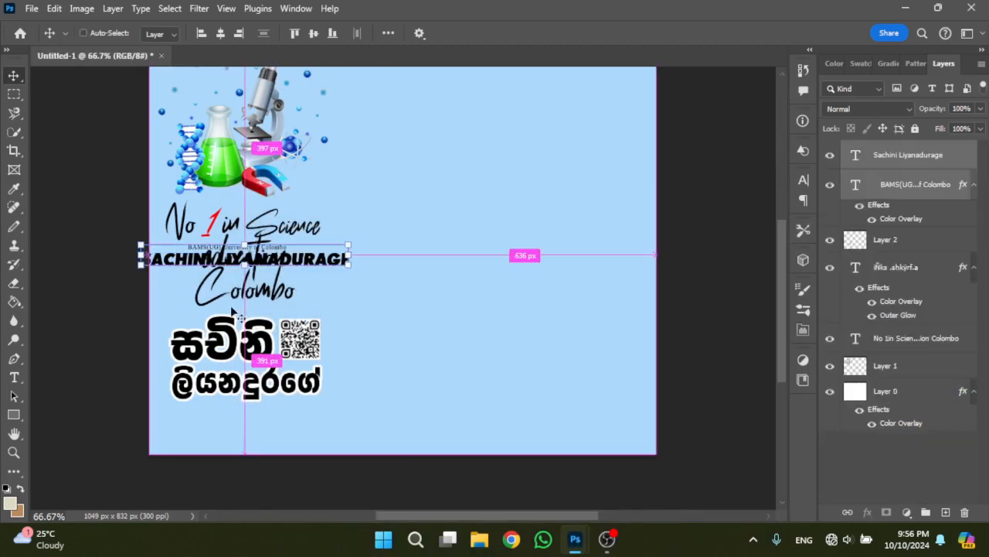
- Move the English name and qualification text below the Sinhala name, aligned with its left edge
key(ctrl+t)
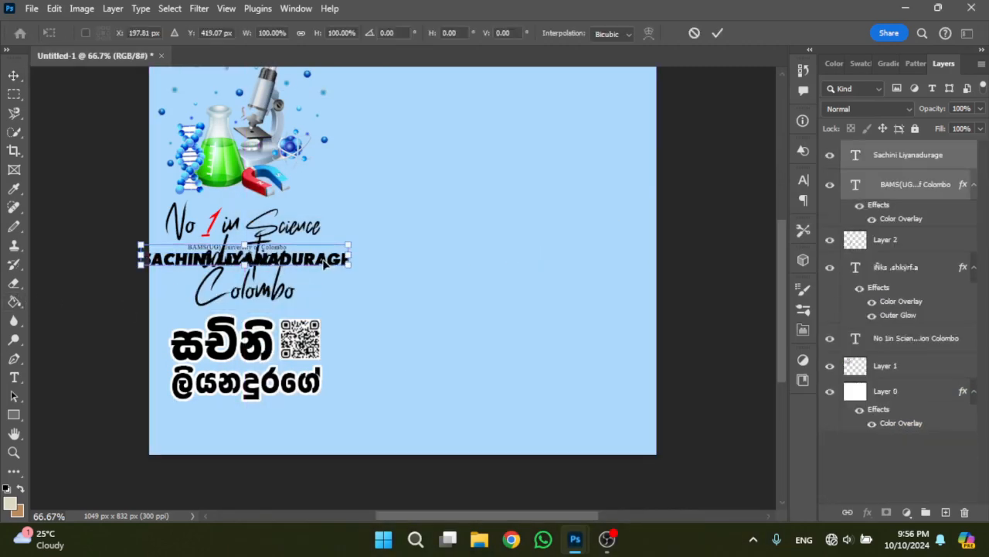
drag(324, 264, 354, 435)
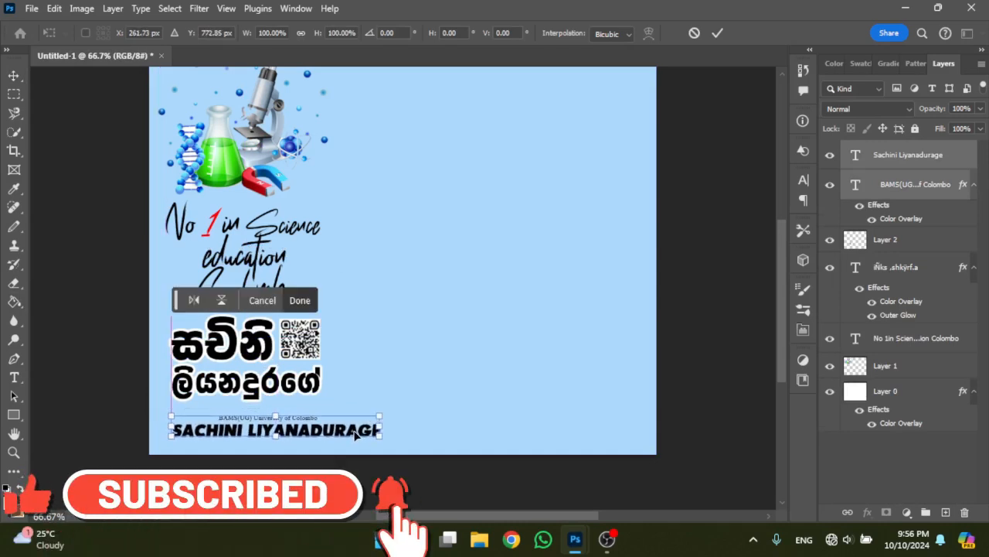
click(723, 334)
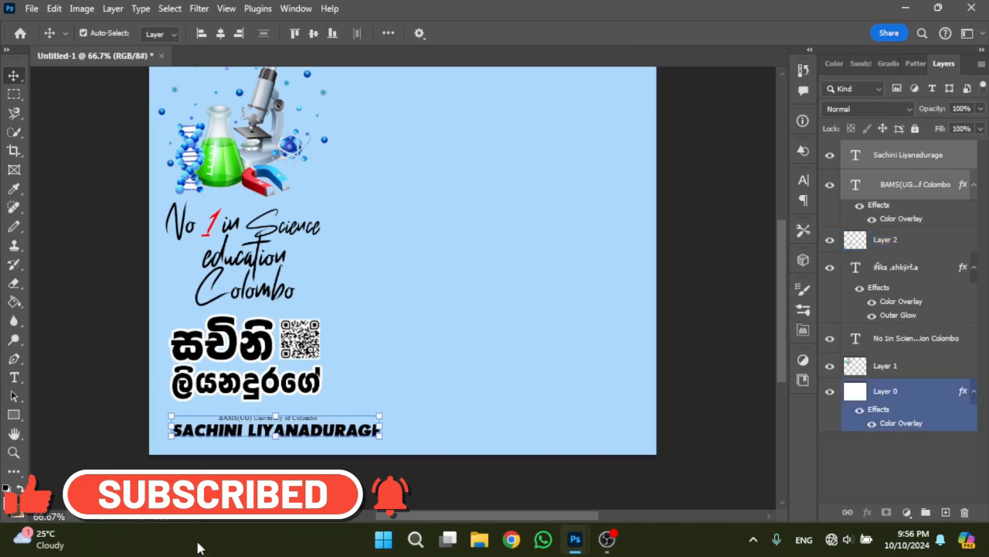
scroll(271, 446, down, 3)
scroll(309, 421, up, 7)
scroll(402, 431, down, 2)
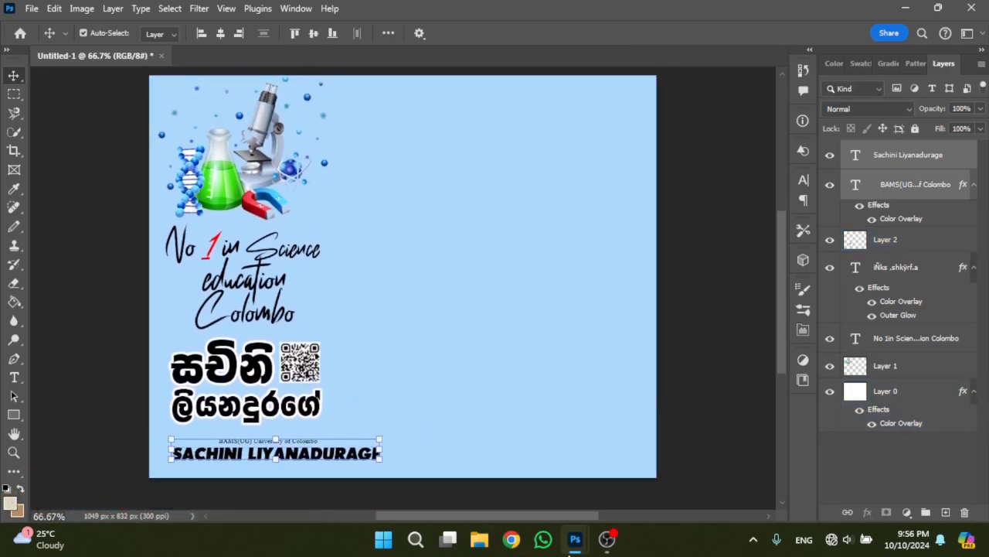
- Copy the portrait photo and the outlined white circle from leeflet copy 2 into Untitled-1
mouse_move(575, 550)
click(669, 455)
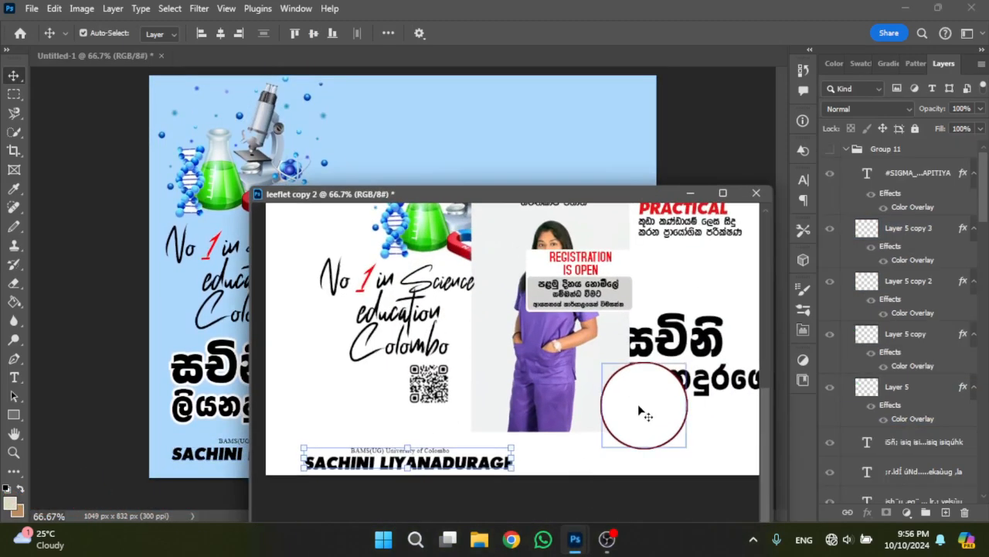
click(639, 411)
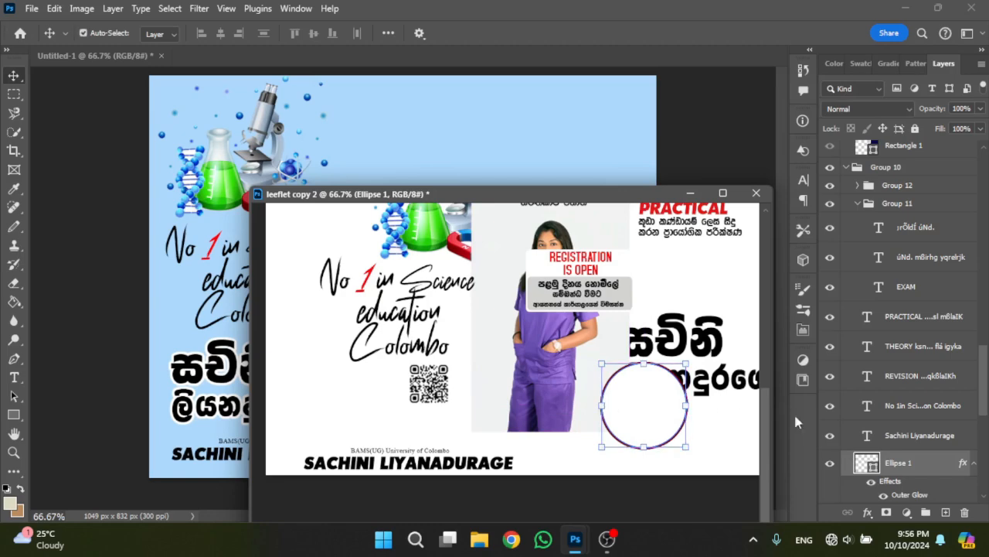
click(599, 393)
ctrl+click(906, 406)
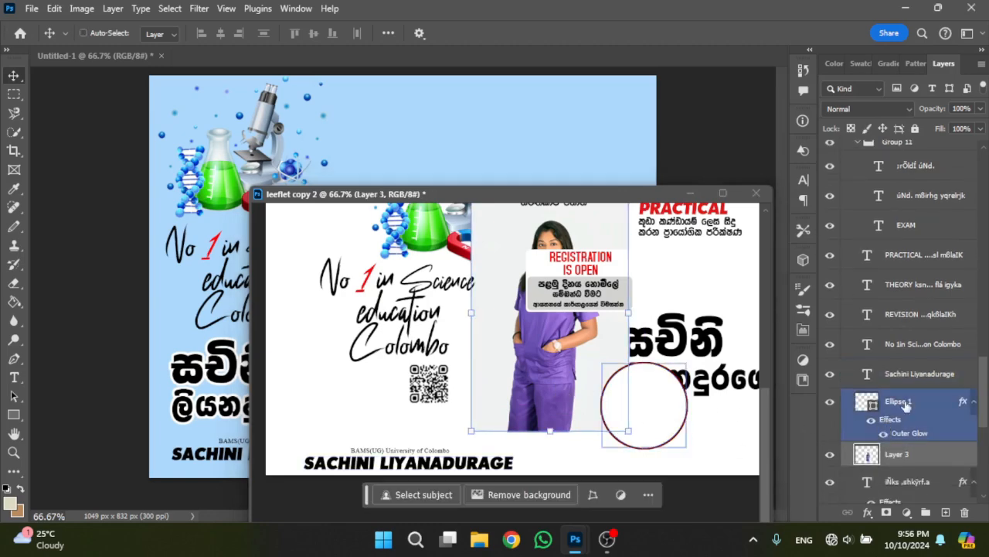
drag(609, 419, 255, 355)
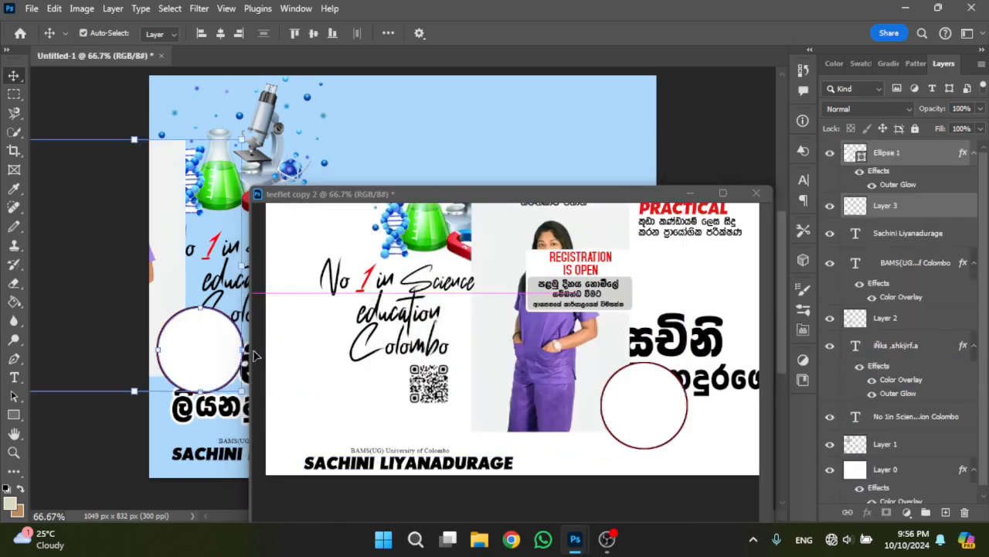
click(690, 195)
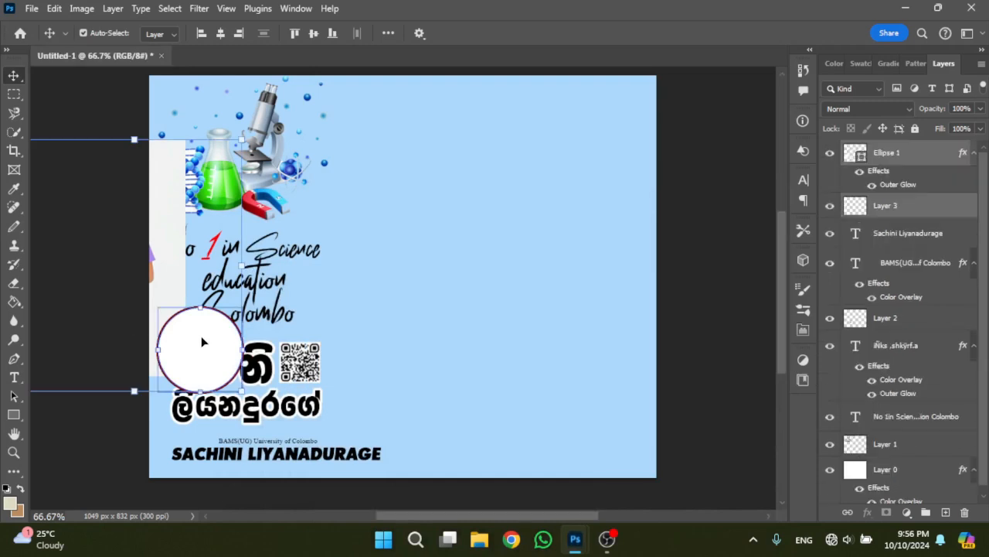
- Move the circle and portrait to the right of the QR code and shift the photo down over the circle
drag(201, 335, 401, 397)
click(396, 308)
drag(394, 264, 390, 371)
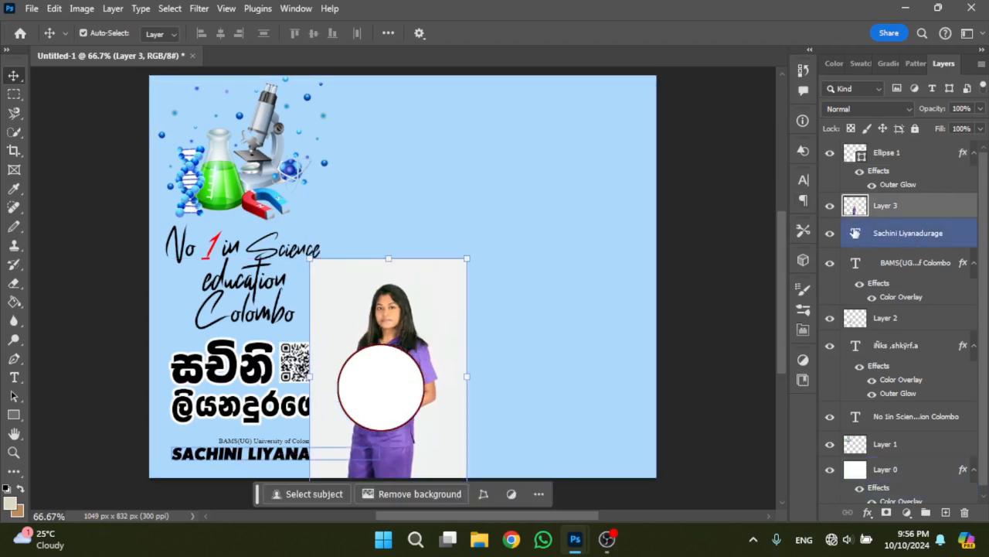
- Place the portrait layer directly above the Ellipse 1 layer and clip it to the circle with a clipping mask
click(382, 405)
click(905, 211)
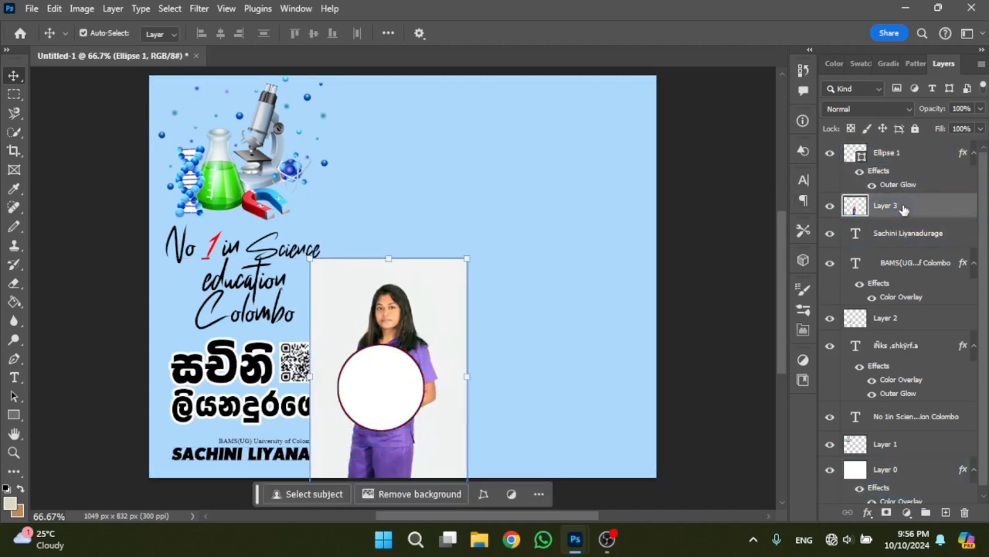
drag(898, 154, 895, 155)
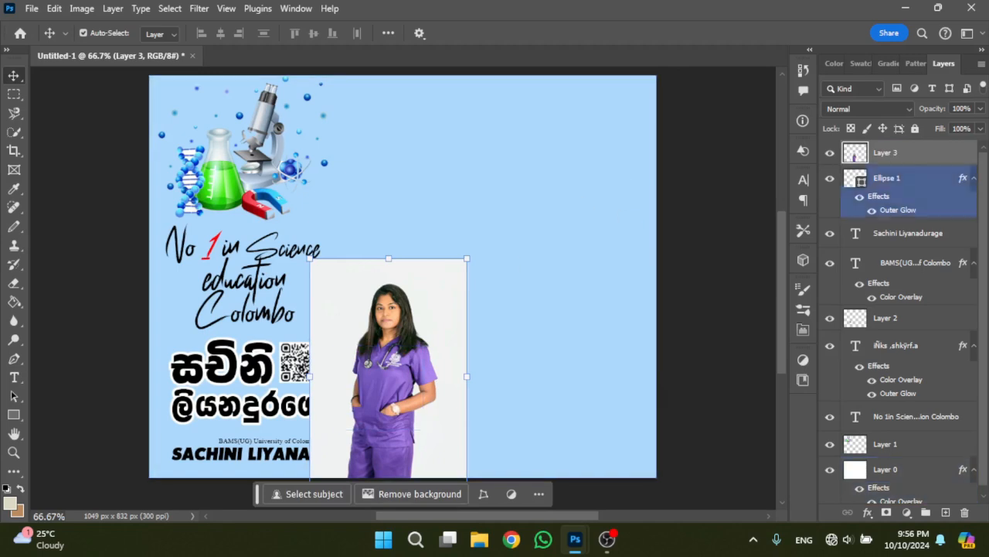
right_click(913, 157)
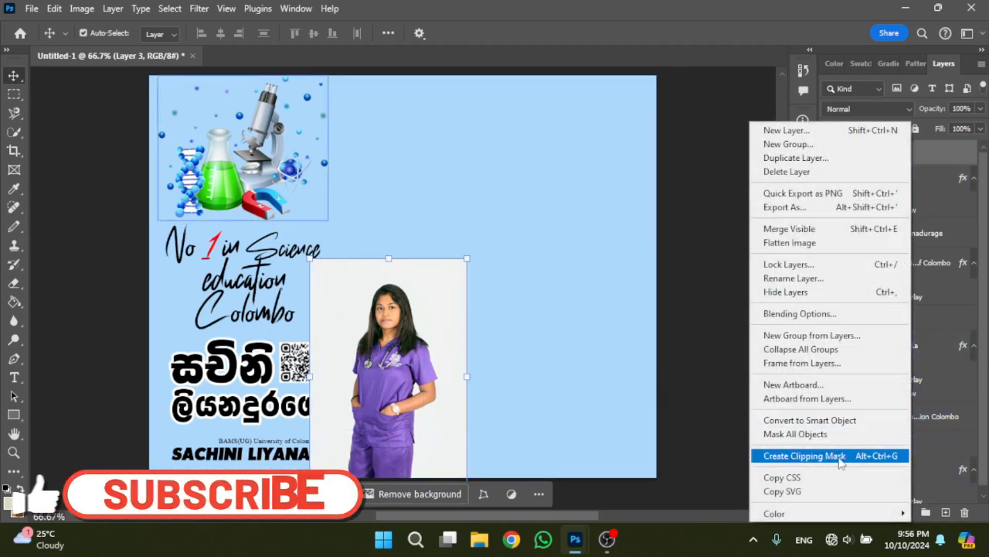
click(804, 455)
- Reposition the clipped portrait so the head and shoulders sit centred inside the circle
drag(365, 379, 371, 427)
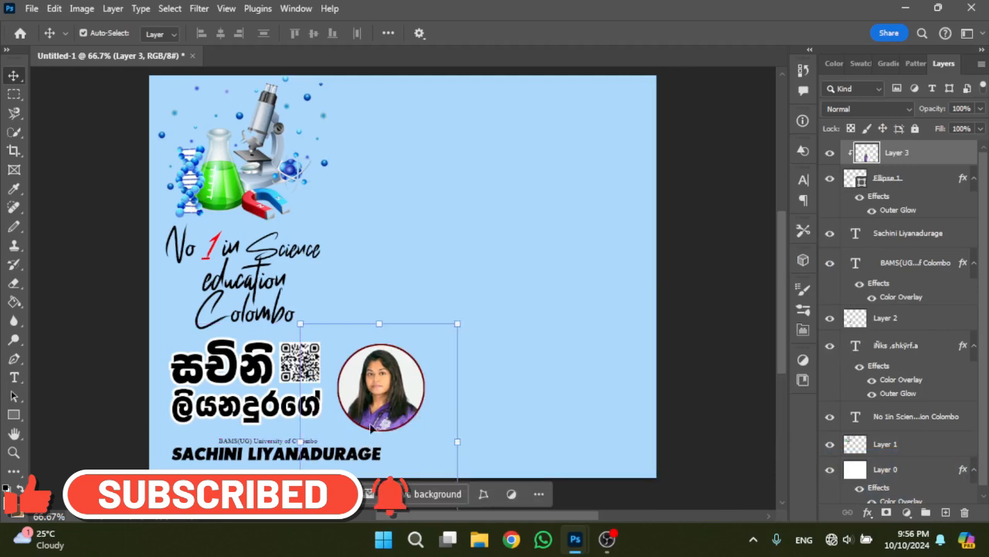
drag(392, 395, 386, 397)
click(696, 342)
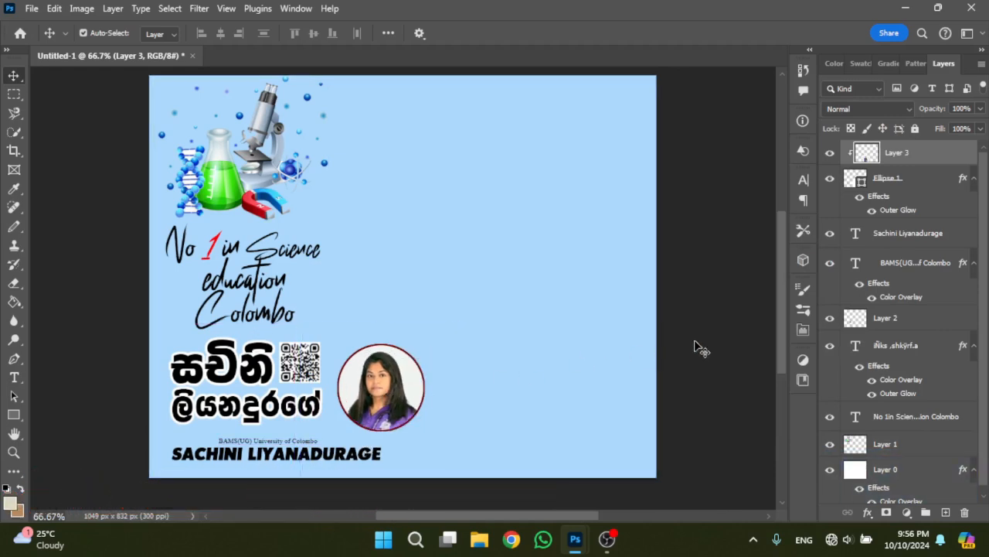
scroll(394, 423, up, 1)
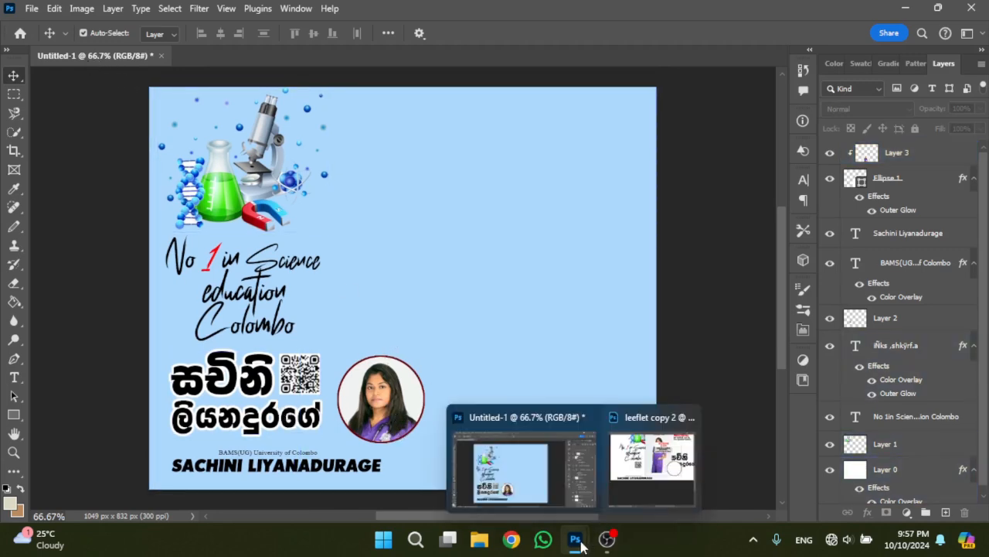
- Copy the THEORY and PRACTICAL text blocks from leeflet copy 2 into the upper right area of Untitled-1
mouse_move(606, 545)
click(669, 471)
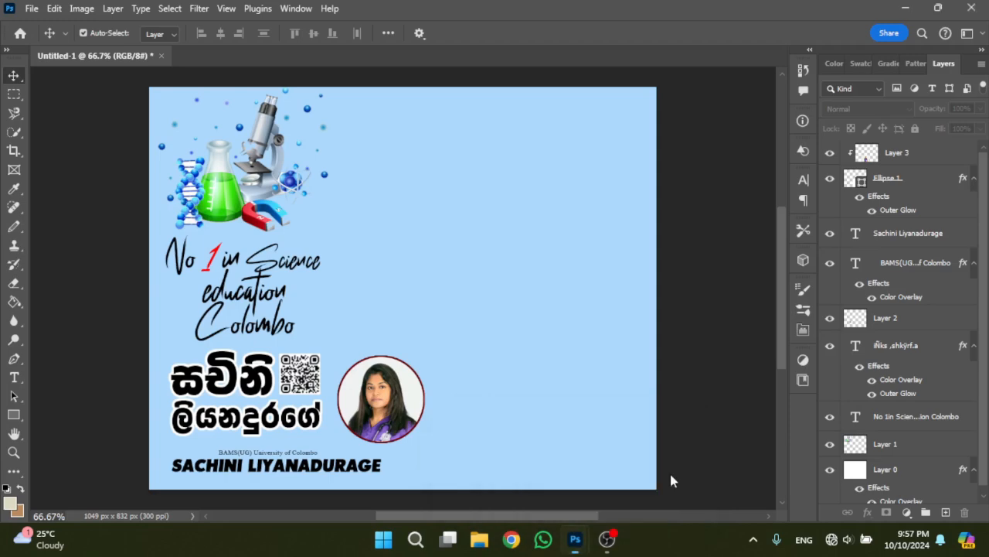
scroll(562, 398, up, 3)
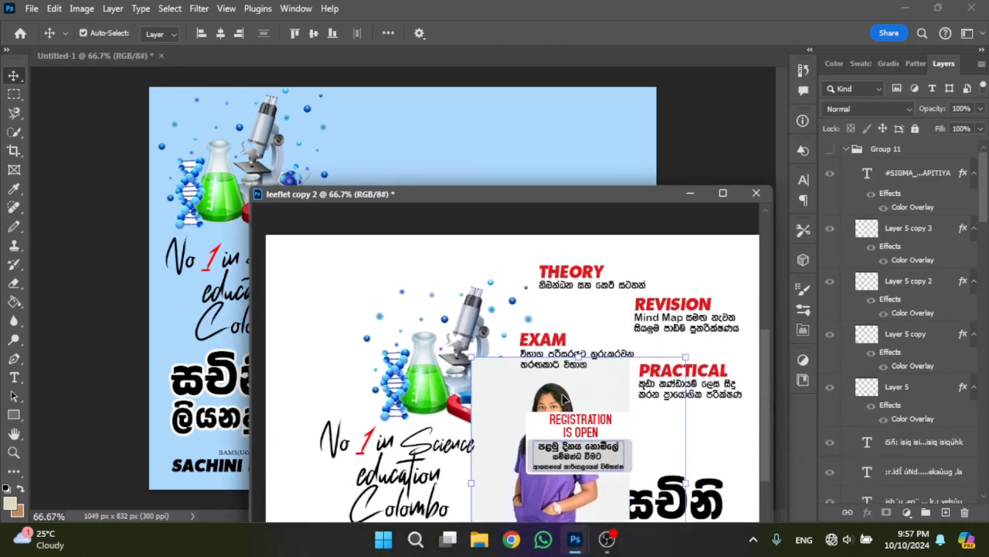
click(578, 279)
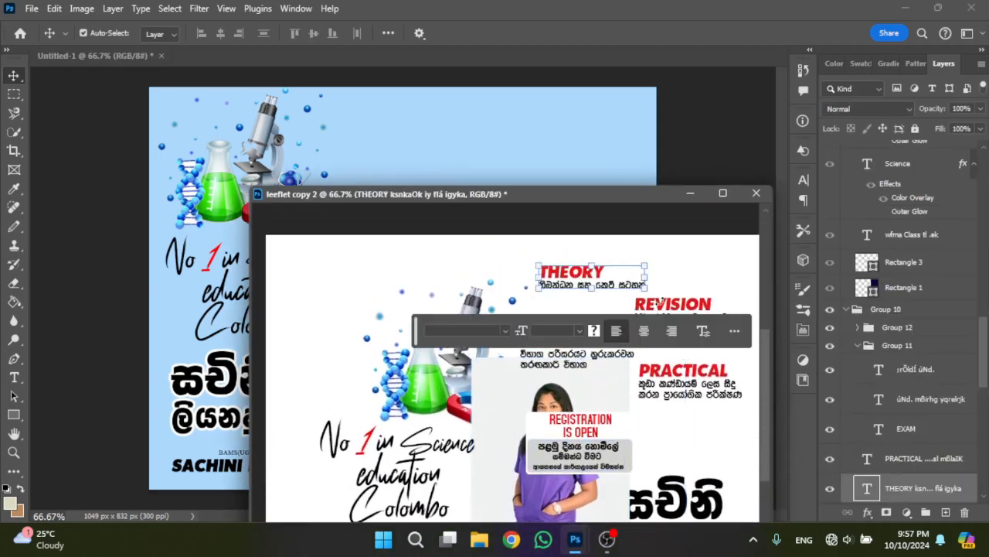
drag(557, 275, 439, 119)
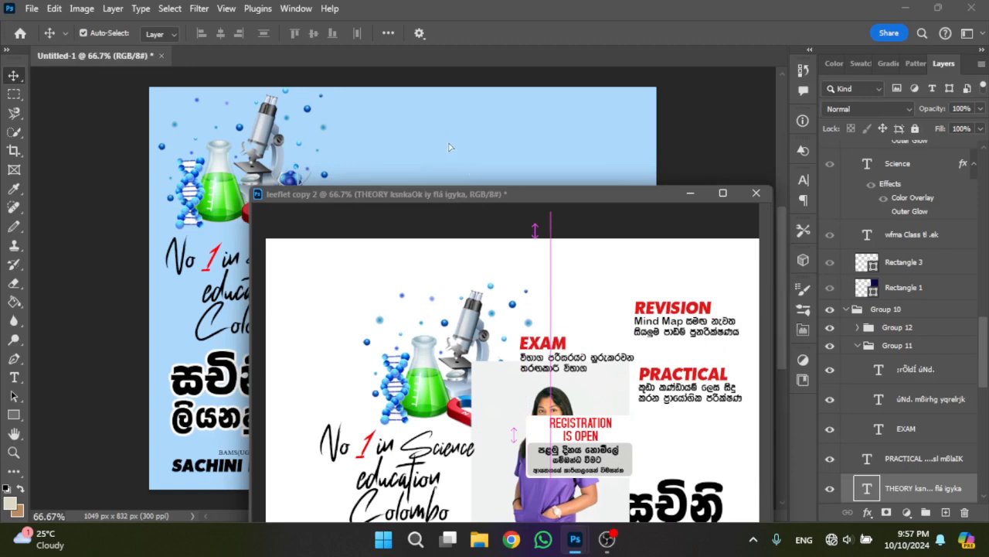
scroll(685, 331, down, 1)
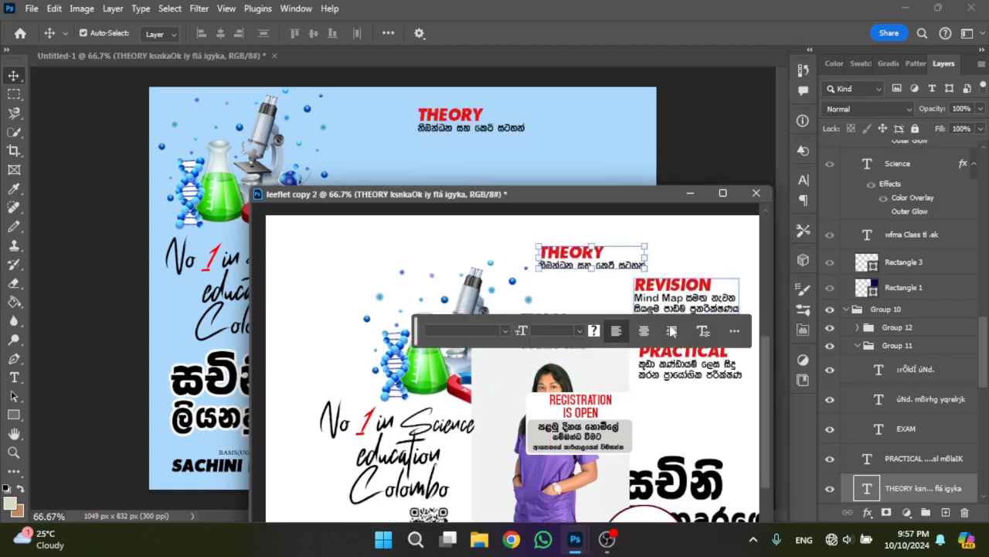
drag(670, 367, 533, 154)
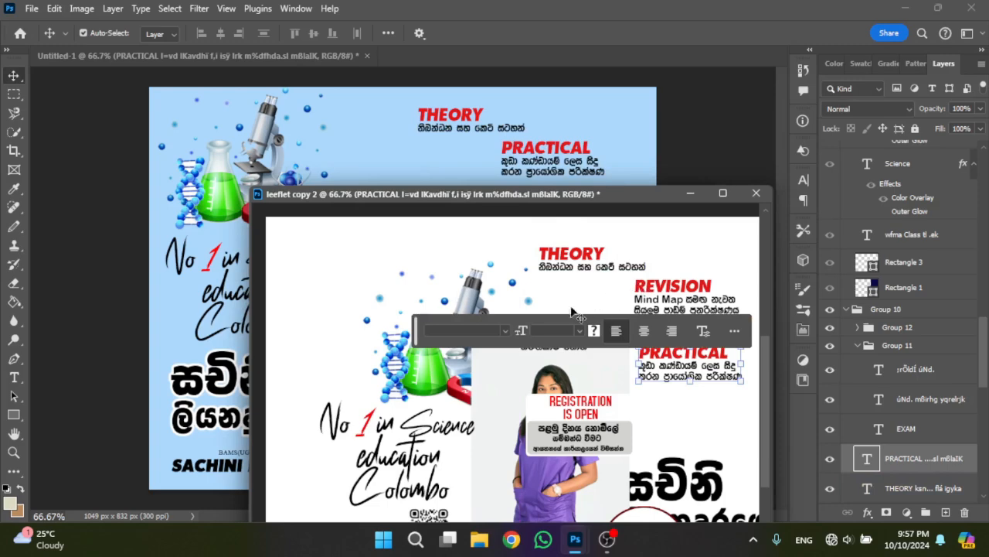
- Copy the REVISION text block from leeflet copy 2 into the upper area of Untitled-1
double_click(645, 296)
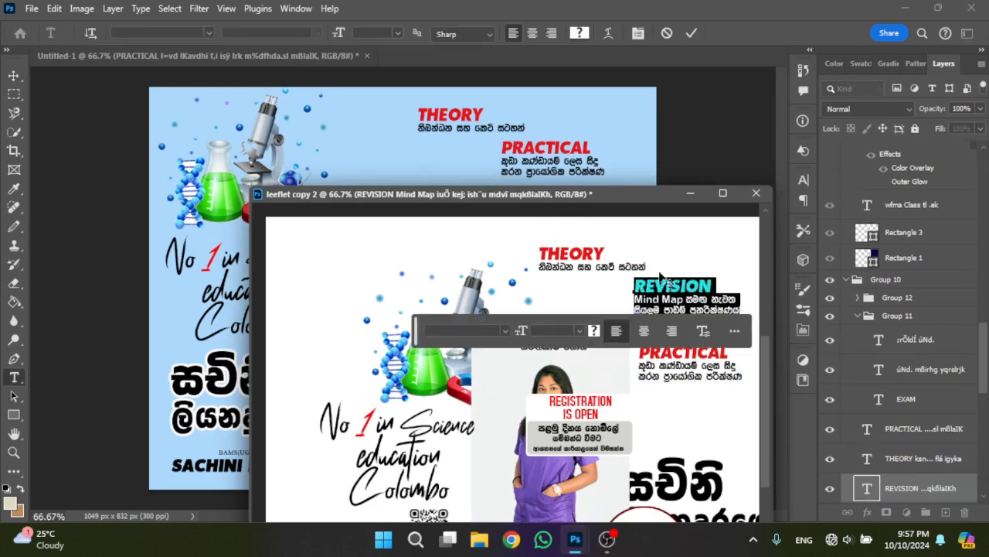
drag(420, 342, 467, 495)
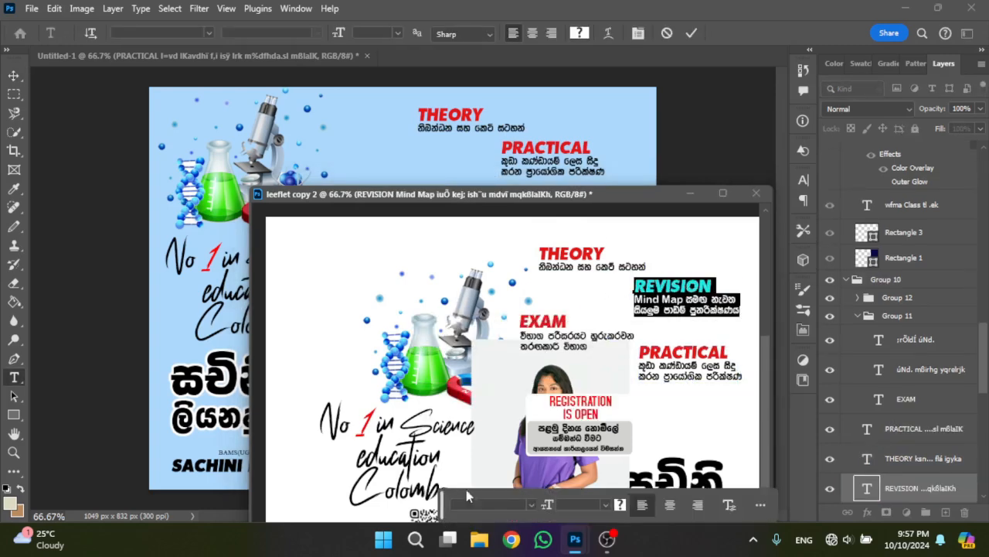
click(397, 272)
click(681, 287)
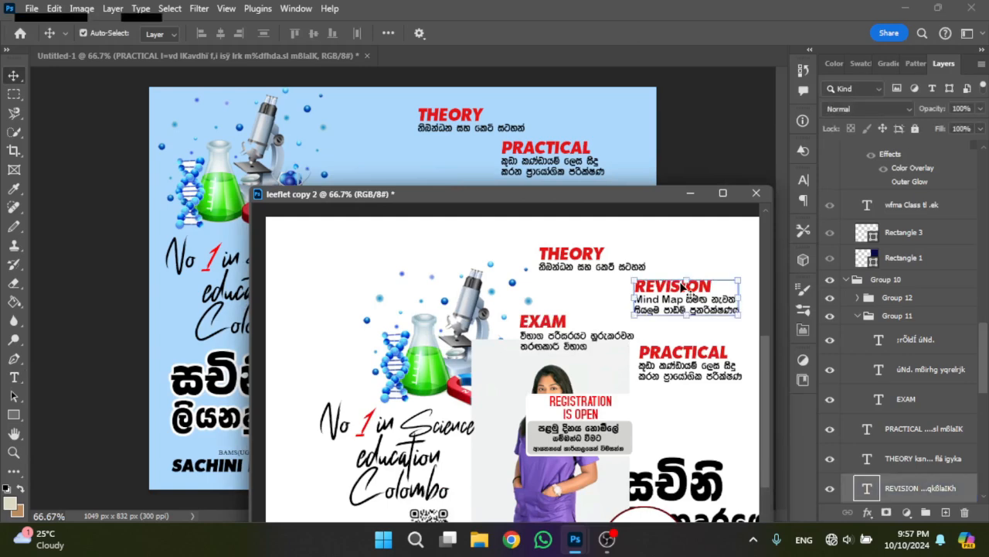
drag(680, 290, 462, 136)
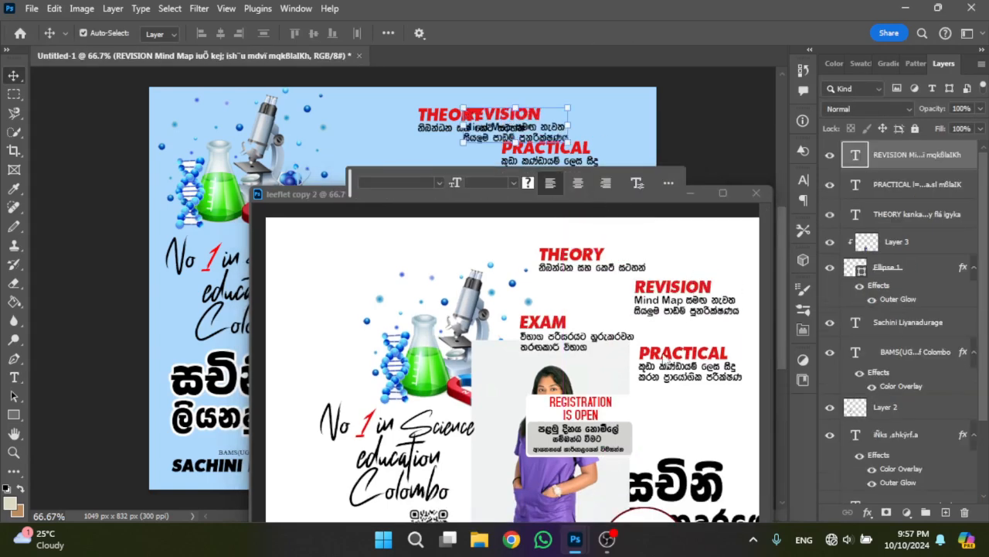
- Copy Group 11 with the EXAM text from leeflet copy 2 into Untitled-1 and minimize the leaflet document
click(616, 360)
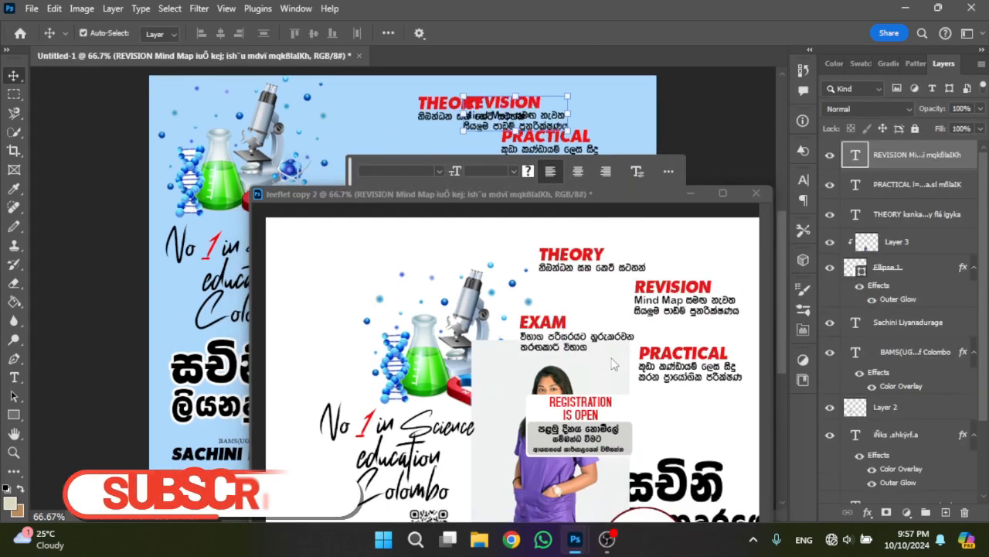
click(534, 328)
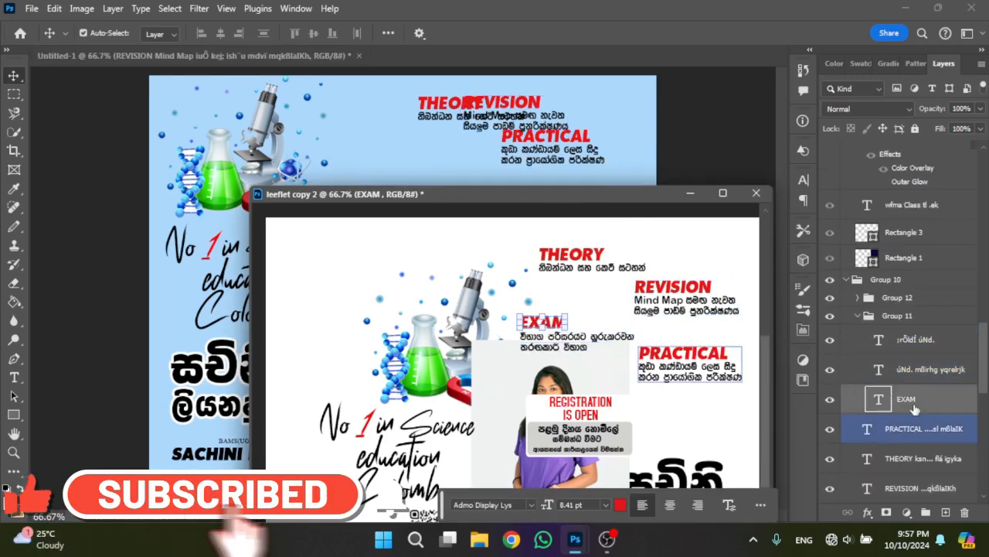
click(937, 403)
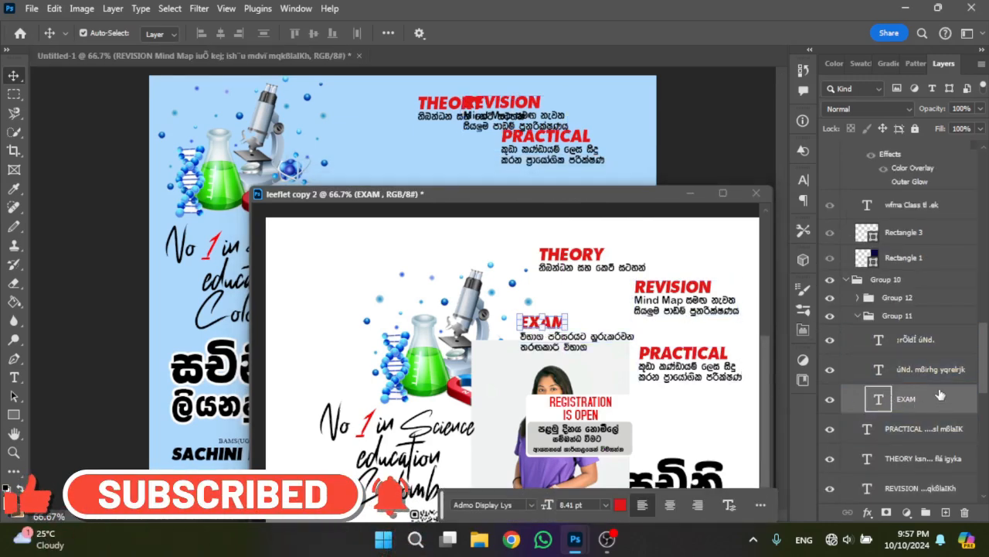
drag(897, 315, 636, 138)
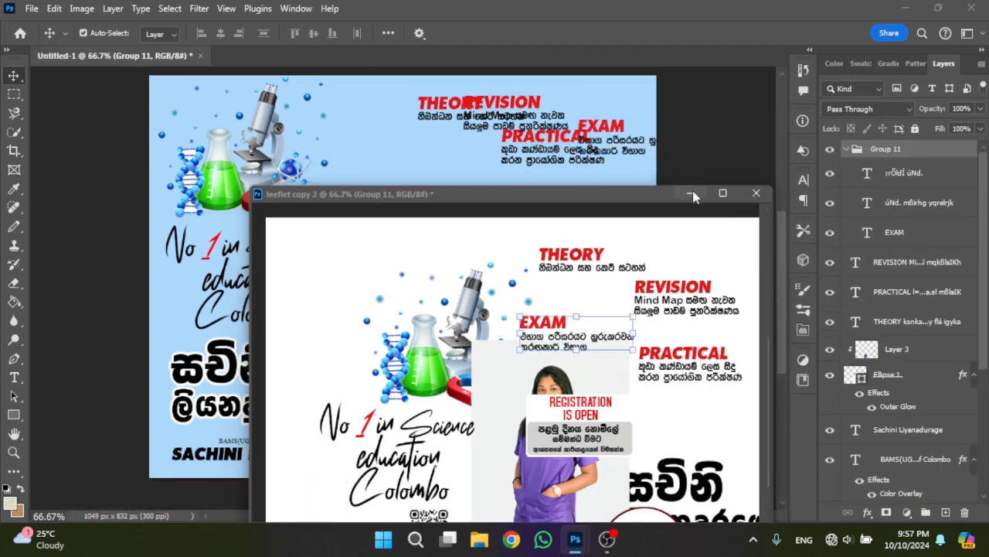
click(691, 194)
- Move the whole EXAM group to the middle of the canvas, beside the handwritten slogan
click(621, 130)
click(895, 151)
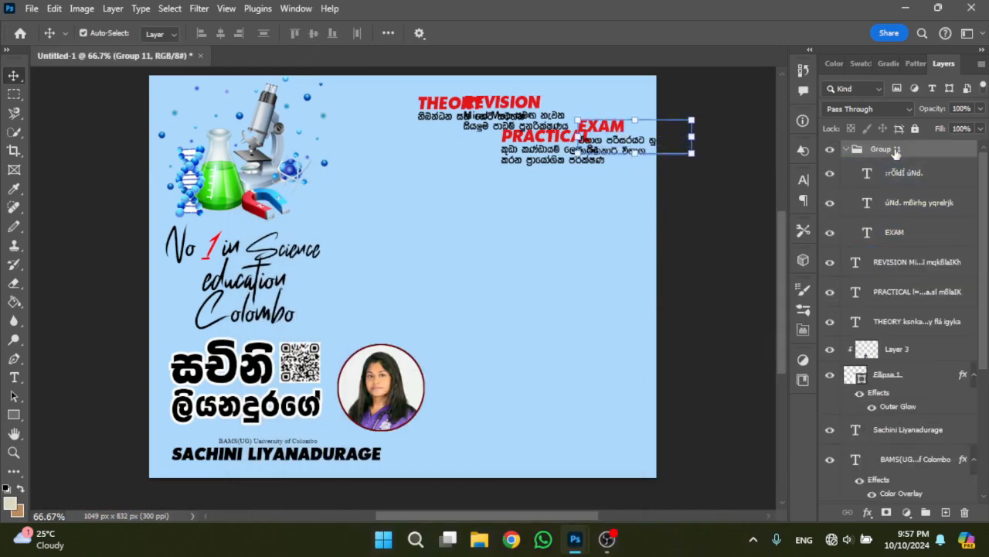
key(ctrl+t)
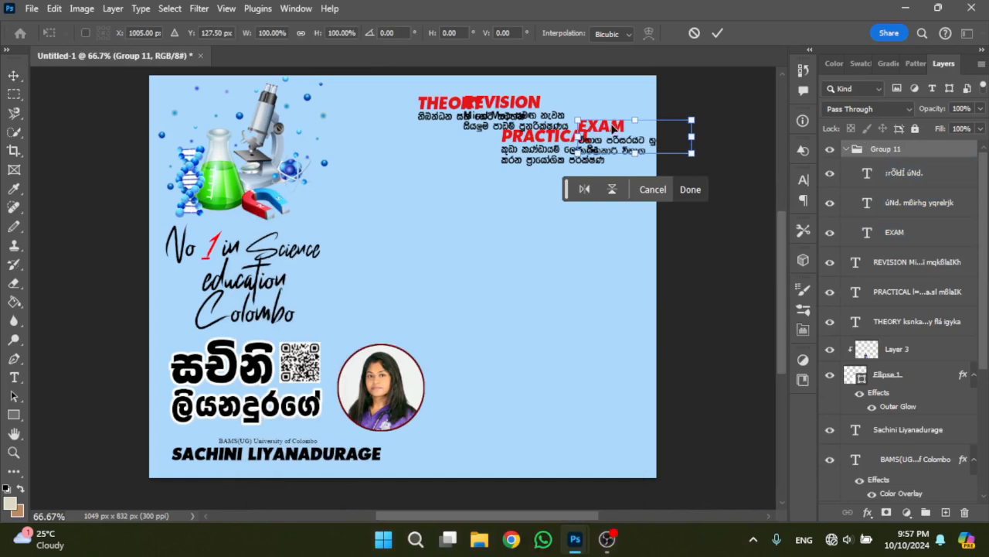
drag(603, 128, 371, 251)
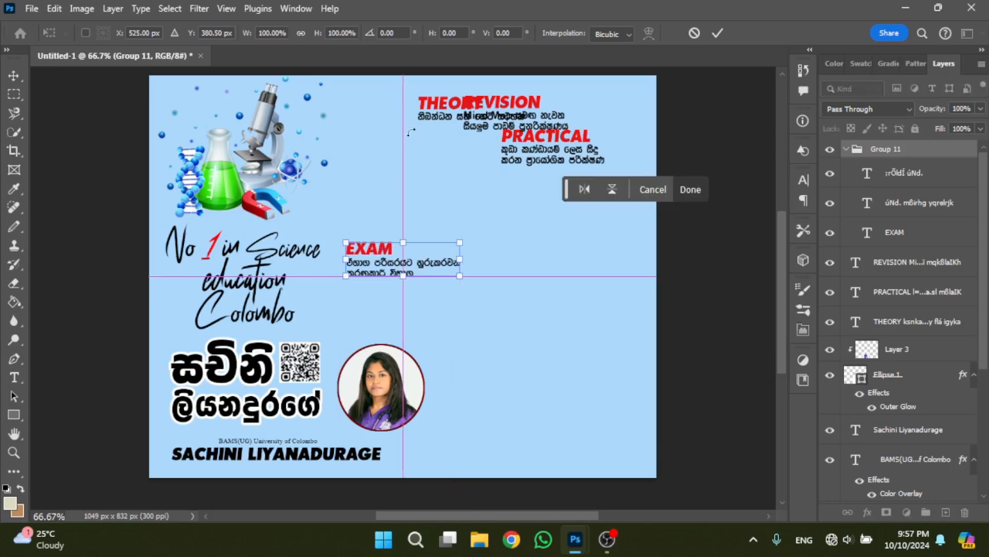
key(Return)
- Move THEORY to the top beside the microscope and REVISION just above the EXAM text
click(437, 106)
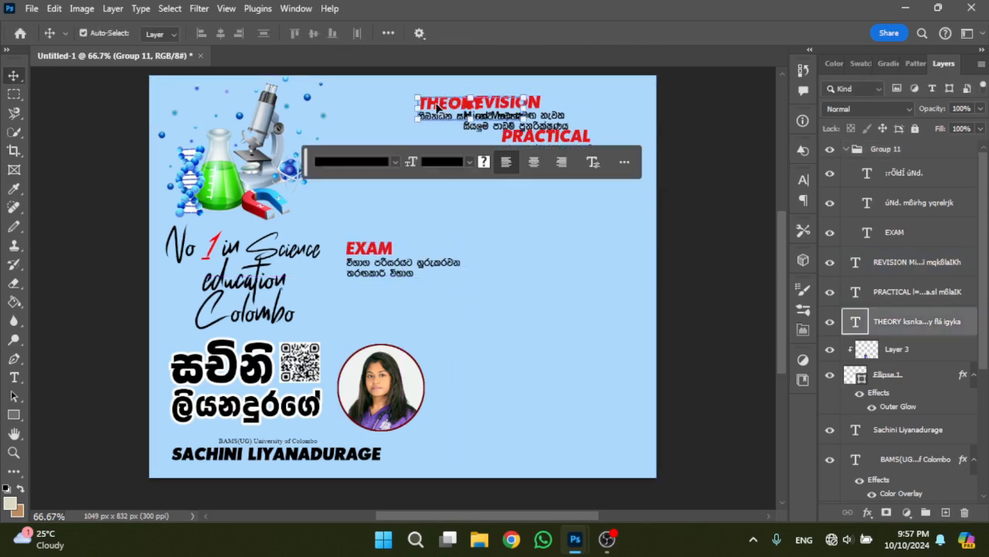
drag(437, 107, 362, 98)
click(488, 110)
drag(489, 112, 372, 208)
- Place the PRACTICAL text below THEORY and shift REVISION up beneath it, aligned in the same column
click(545, 137)
double_click(545, 137)
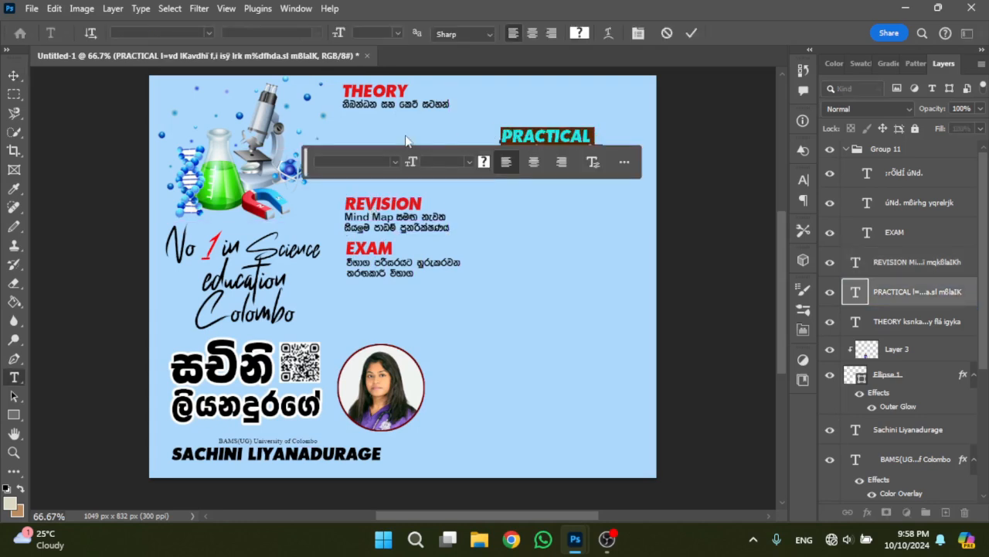
click(611, 115)
drag(307, 161, 288, 366)
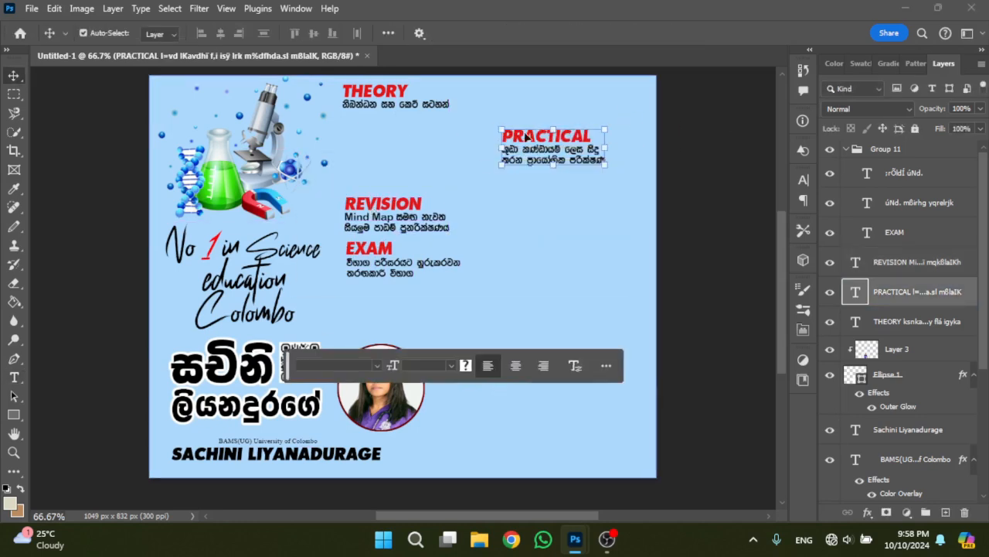
drag(526, 136, 367, 133)
drag(379, 204, 375, 177)
- Move Group 11 up so the EXAM text sits evenly spaced below REVISION, left-aligned with the column
click(387, 248)
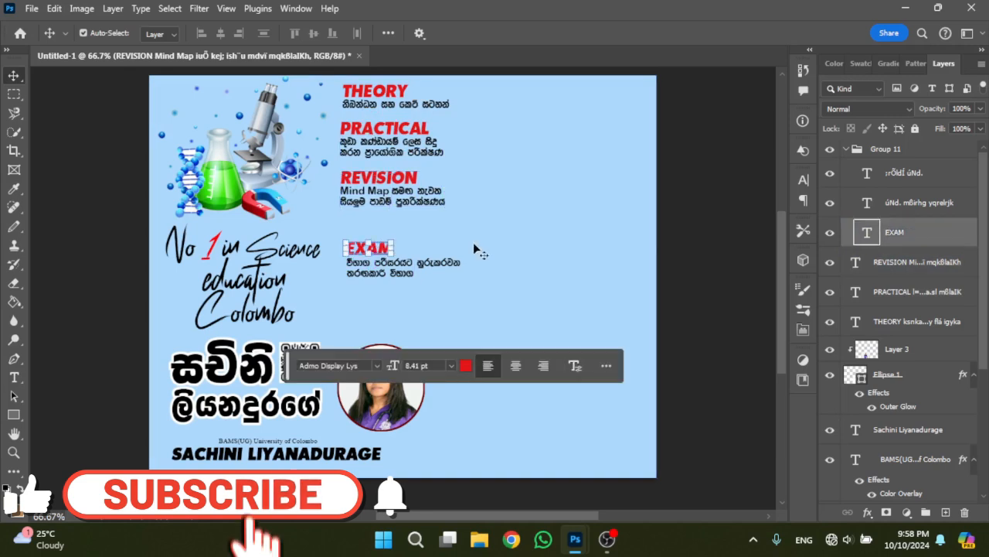
click(888, 150)
key(ctrl+t)
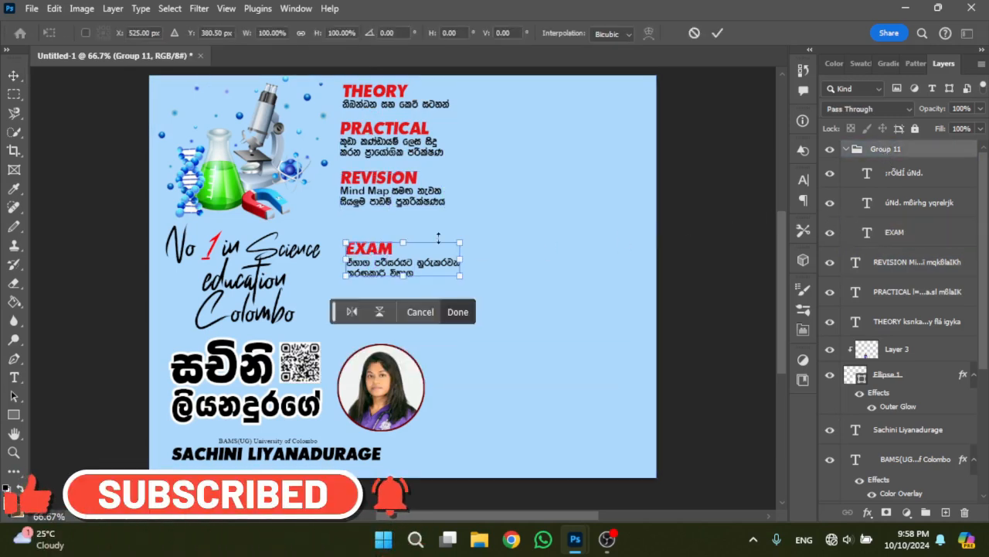
drag(376, 257, 368, 226)
click(456, 312)
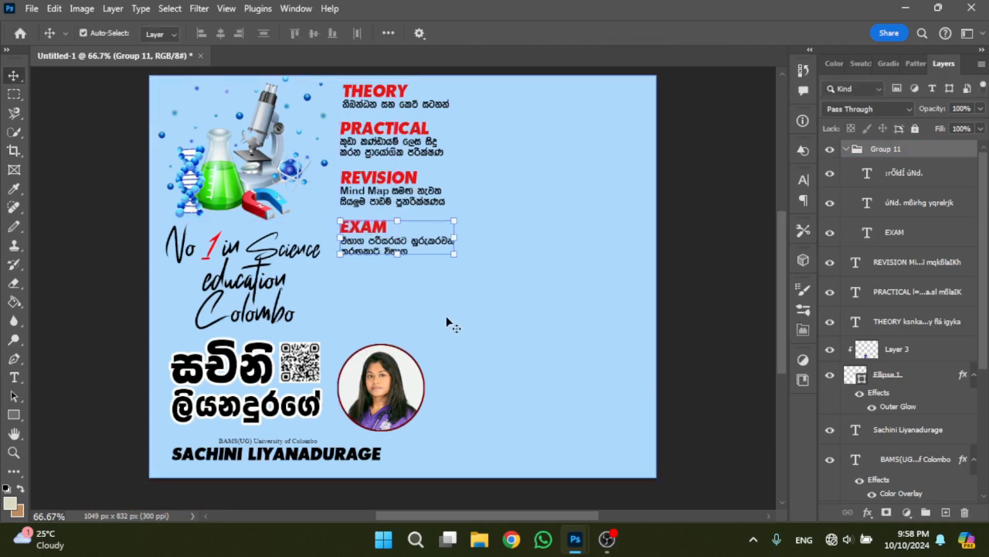
click(452, 314)
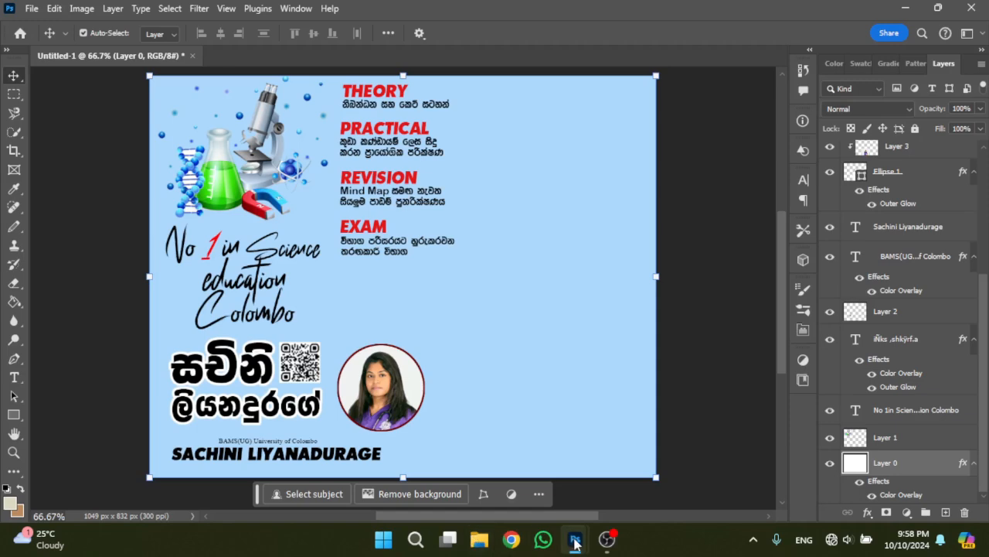
- Copy Group 12 with the REGISTRATION IS OPEN box from leeflet copy 2 into Untitled-1
mouse_move(576, 544)
click(638, 463)
click(567, 415)
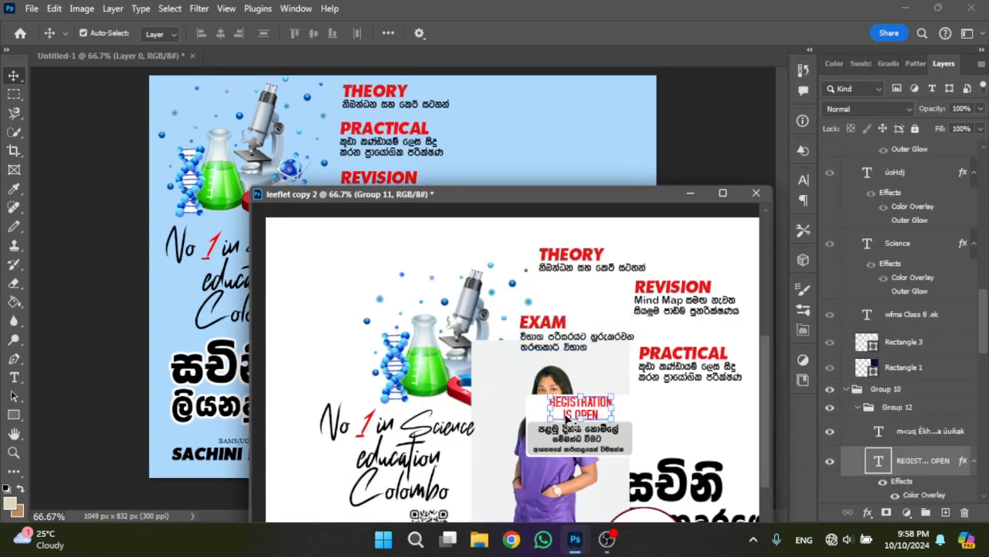
scroll(934, 446, down, 6)
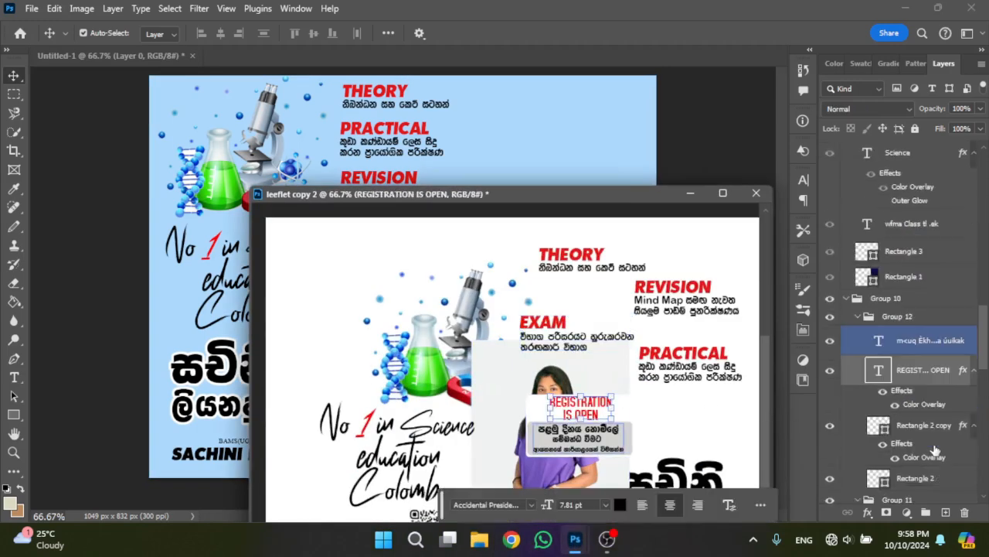
click(916, 305)
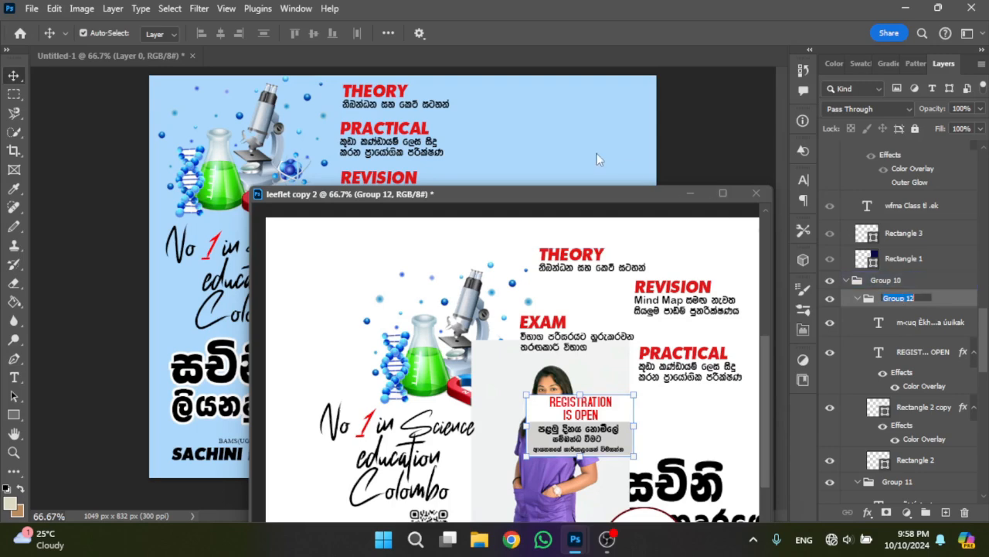
drag(941, 298, 674, 198)
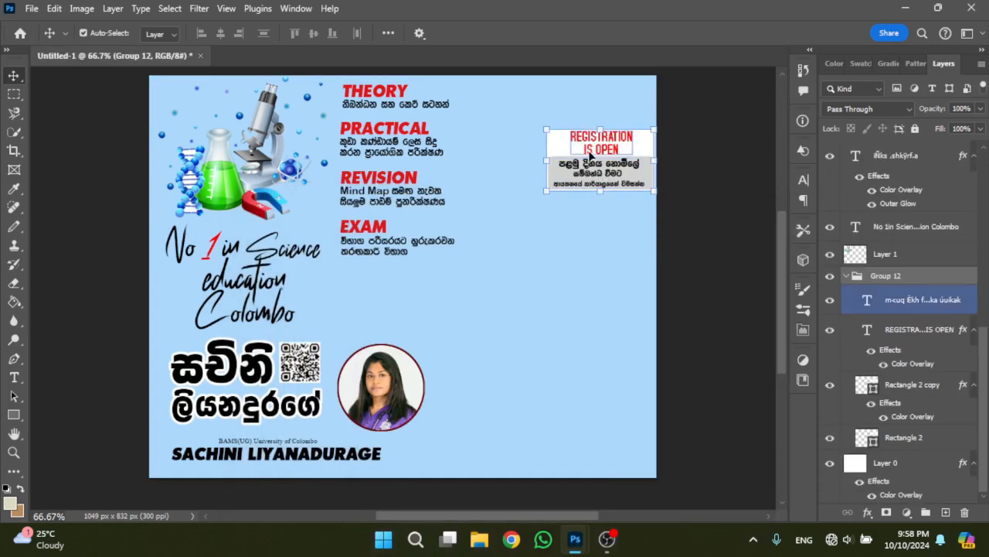
- Move the REGISTRATION IS OPEN group between the EXAM text and the circular portrait, then deselect it
key(ctrl+t)
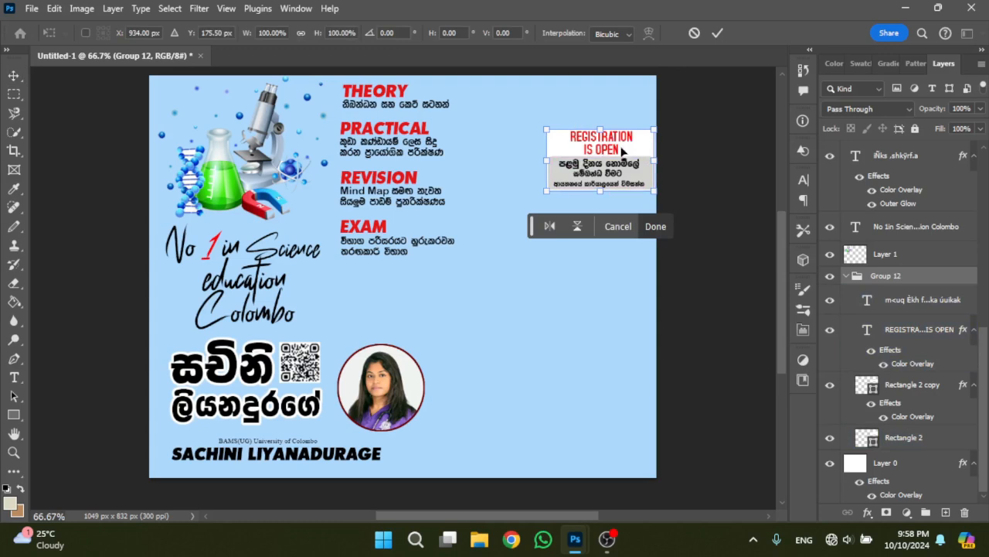
drag(623, 150, 431, 286)
click(666, 226)
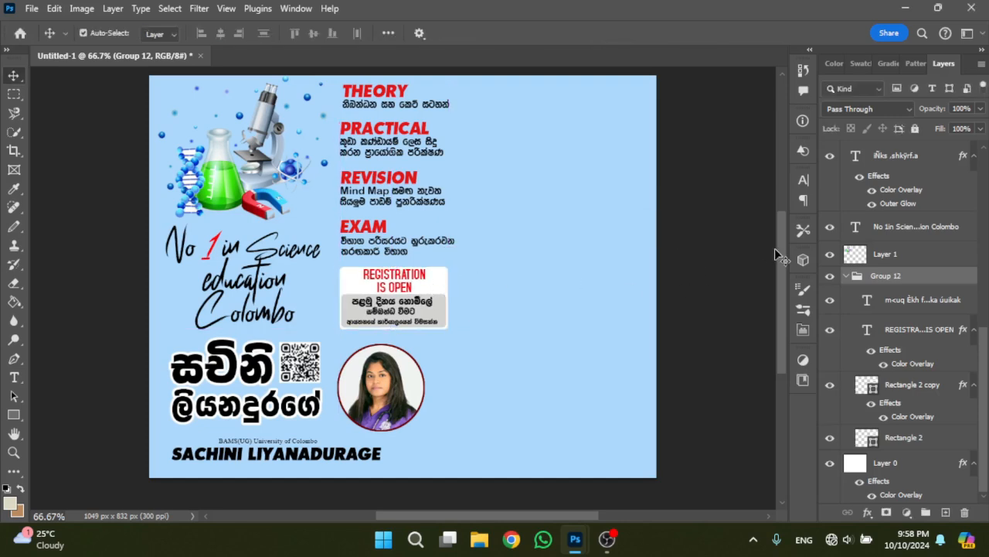
click(543, 314)
scroll(545, 320, down, 2)
click(411, 278)
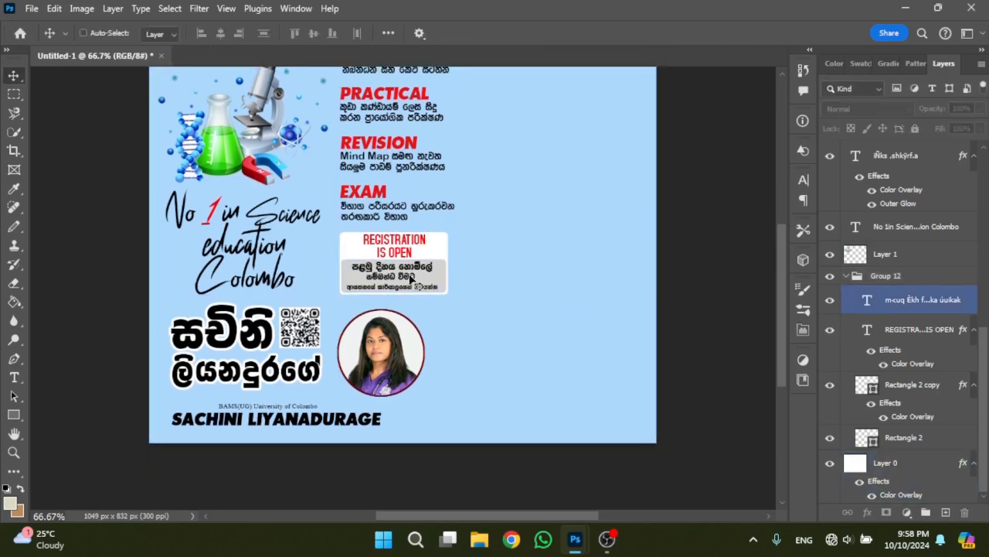
scroll(411, 279, up, 3)
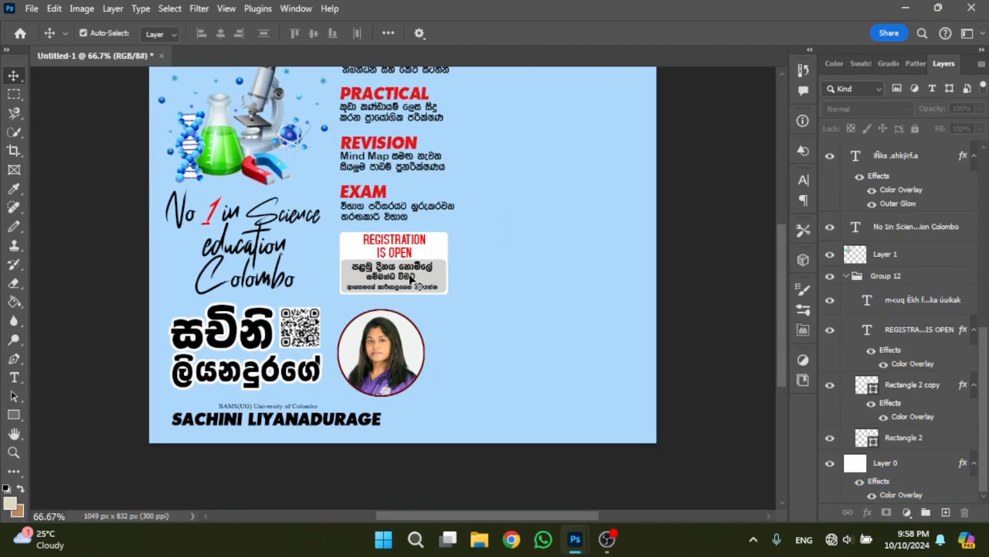
scroll(412, 280, up, 3)
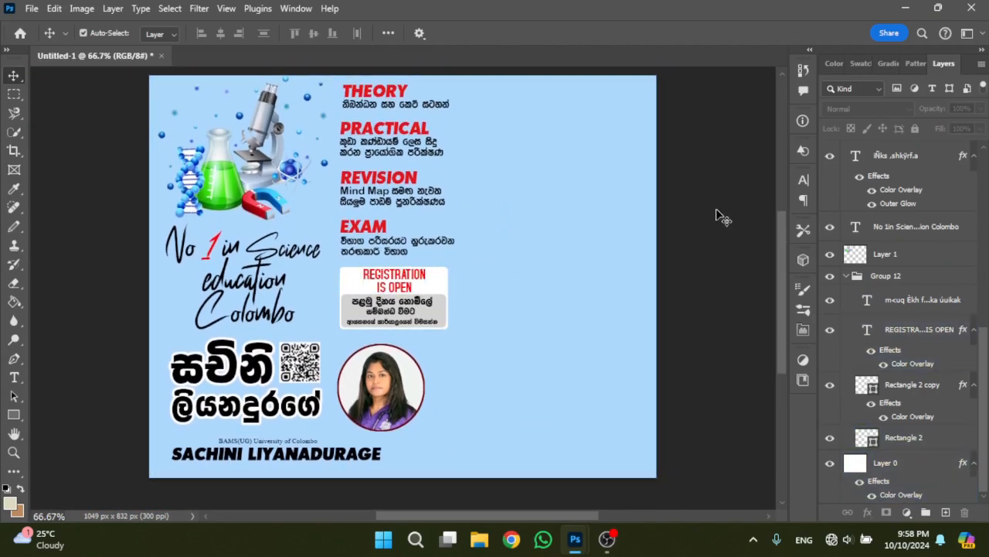
scroll(413, 404, down, 1)
click(510, 376)
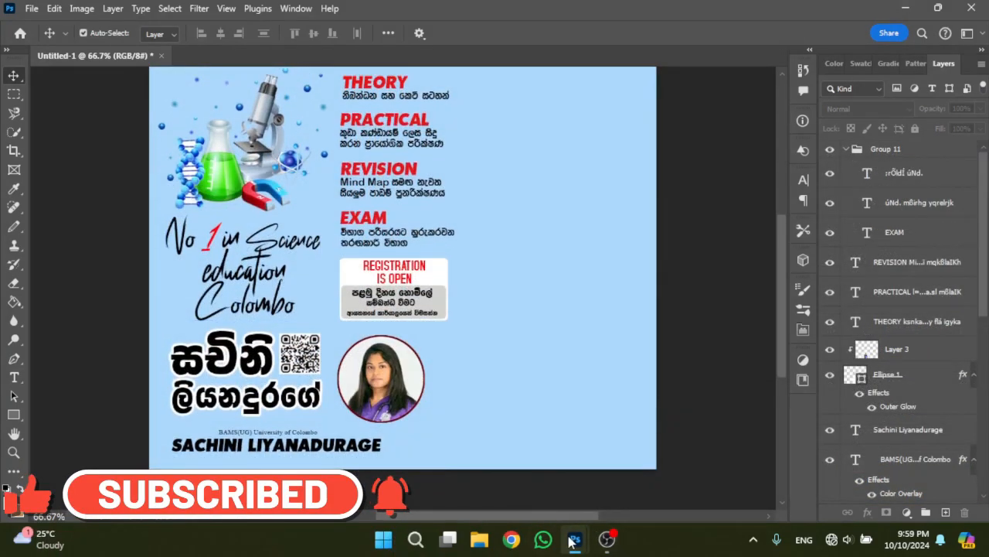
- Switch to leeflet copy 2 and select the navy background rectangle of the class details panel
mouse_move(571, 541)
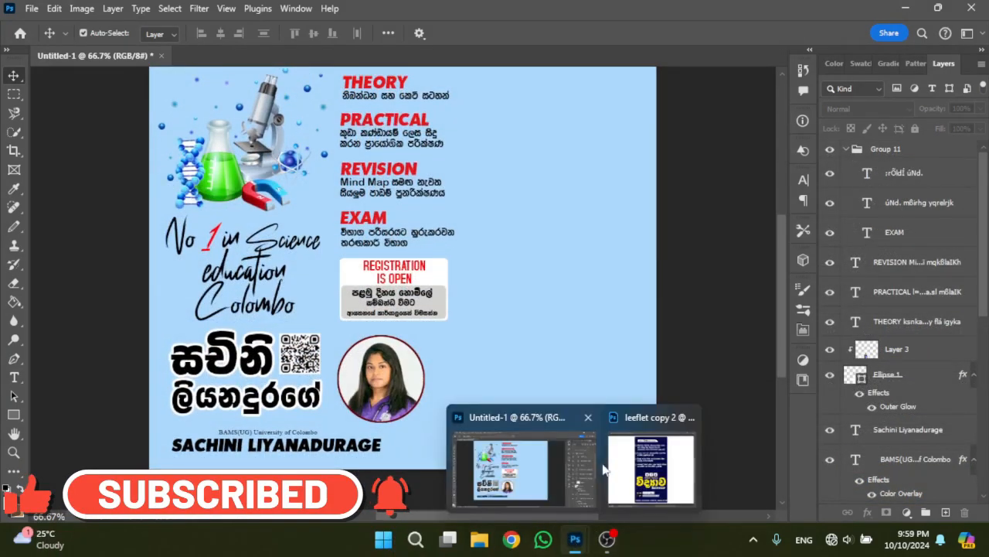
click(659, 463)
click(424, 202)
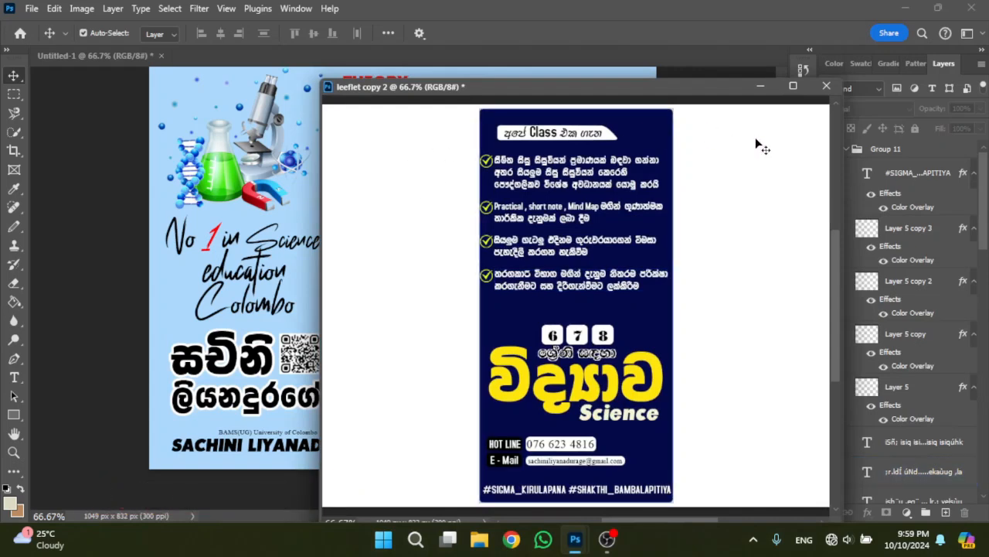
click(636, 160)
scroll(966, 204, up, 10)
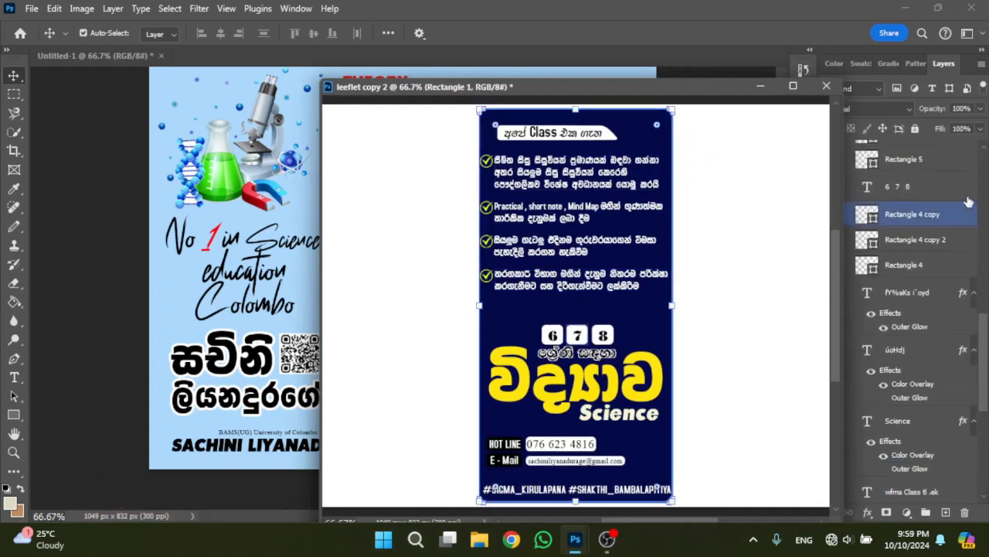
scroll(935, 193, up, 3)
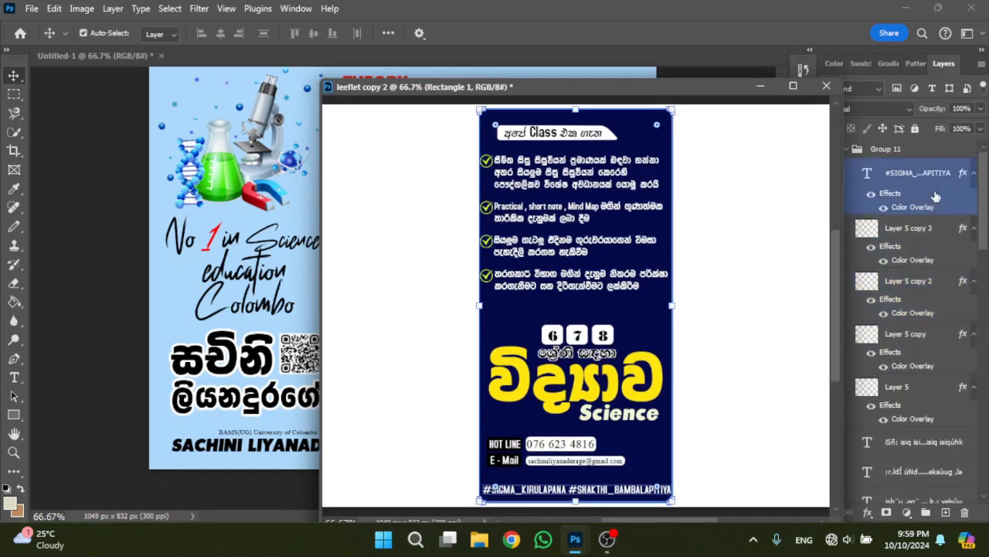
drag(667, 90, 549, 90)
- Find and select Group 11, which contains the complete navy class panel, and show its transform bounds
scroll(527, 259, down, 2)
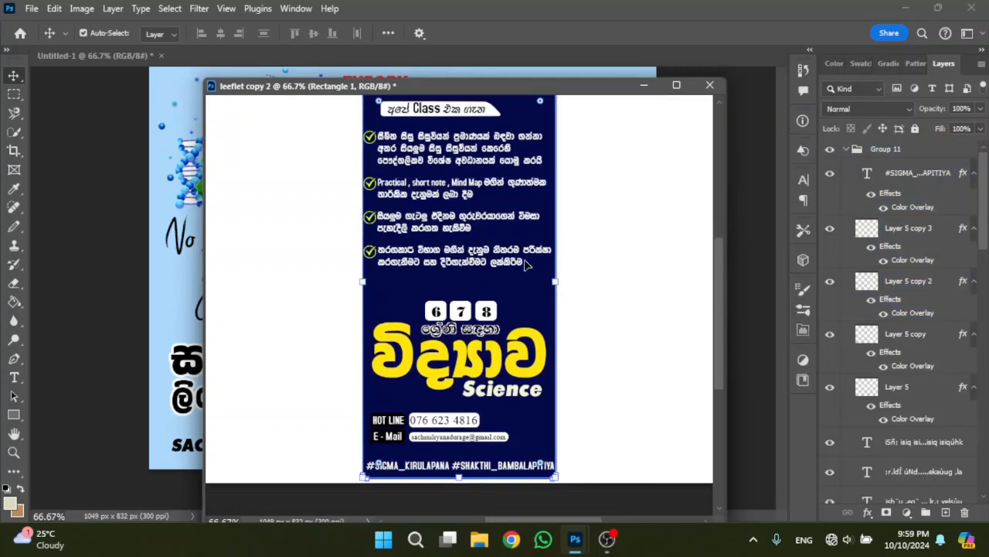
scroll(527, 263, up, 3)
scroll(883, 233, down, 3)
scroll(885, 235, down, 15)
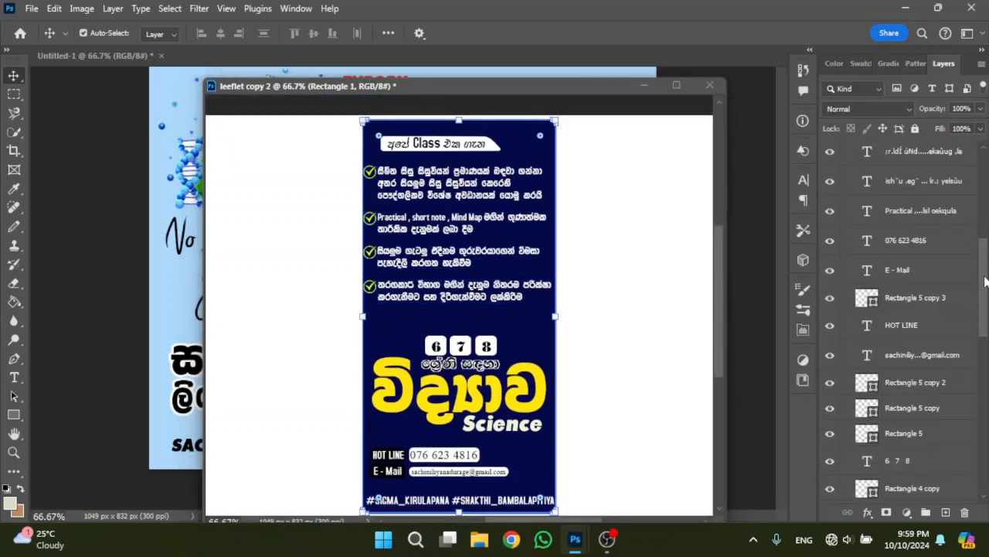
scroll(987, 444, down, 2)
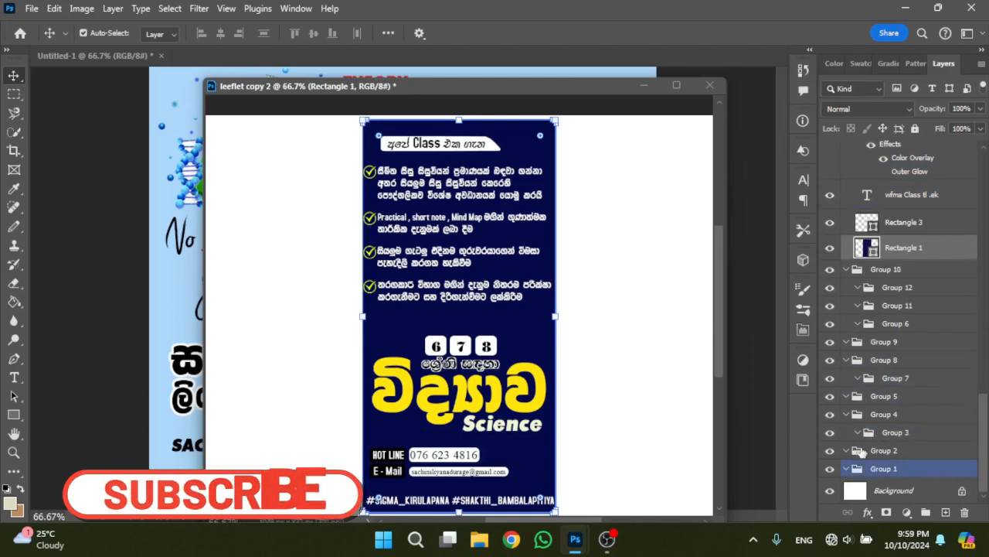
drag(862, 451, 986, 166)
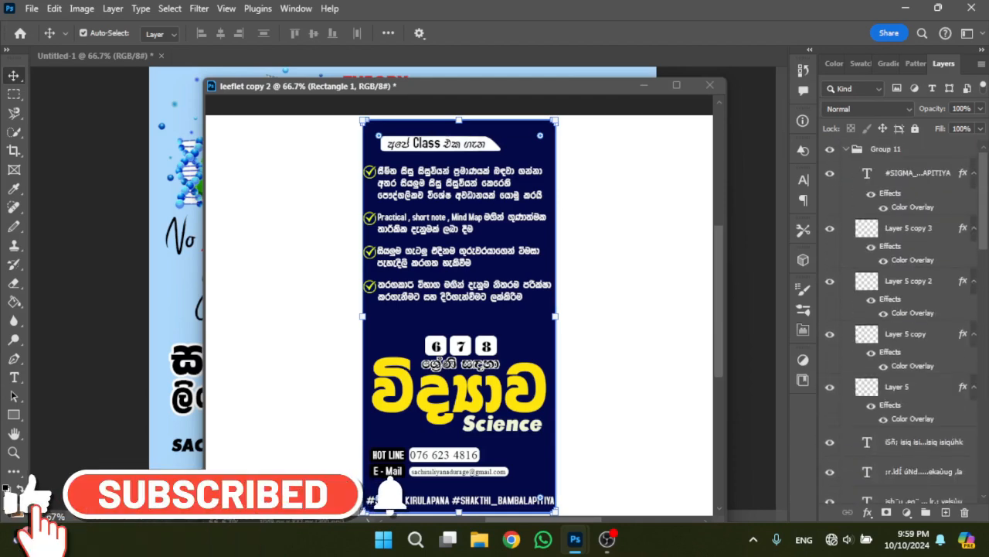
click(919, 150)
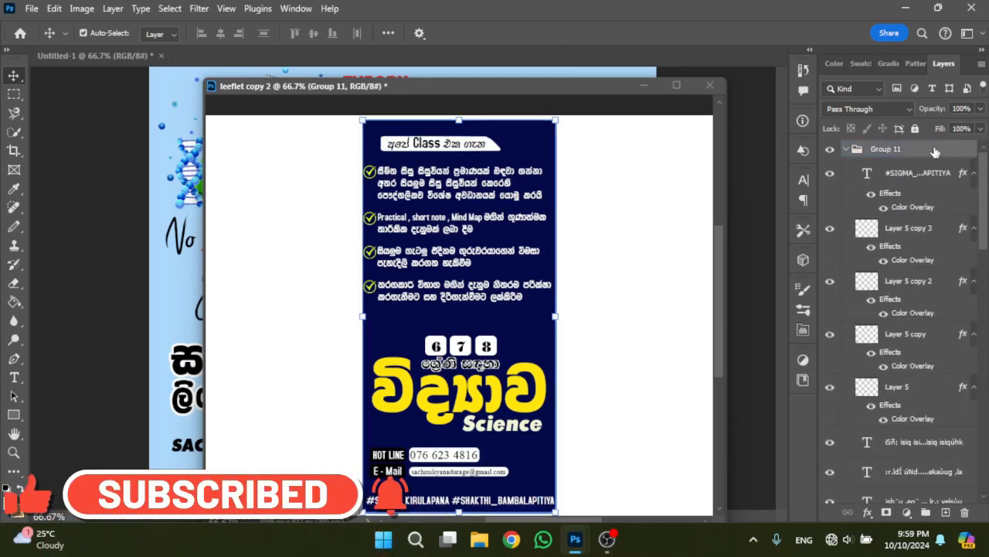
key(ctrl+t)
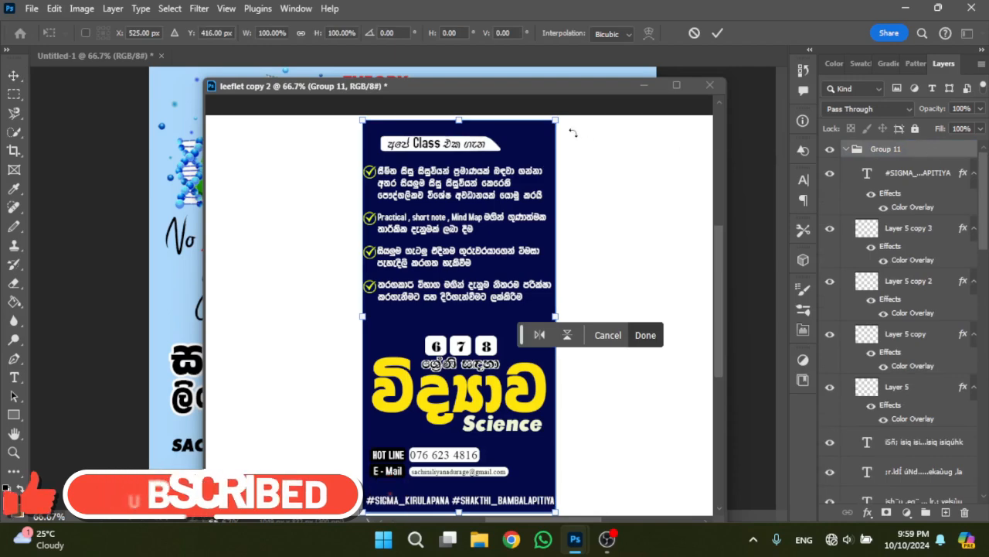
drag(512, 86, 777, 102)
drag(820, 168, 461, 142)
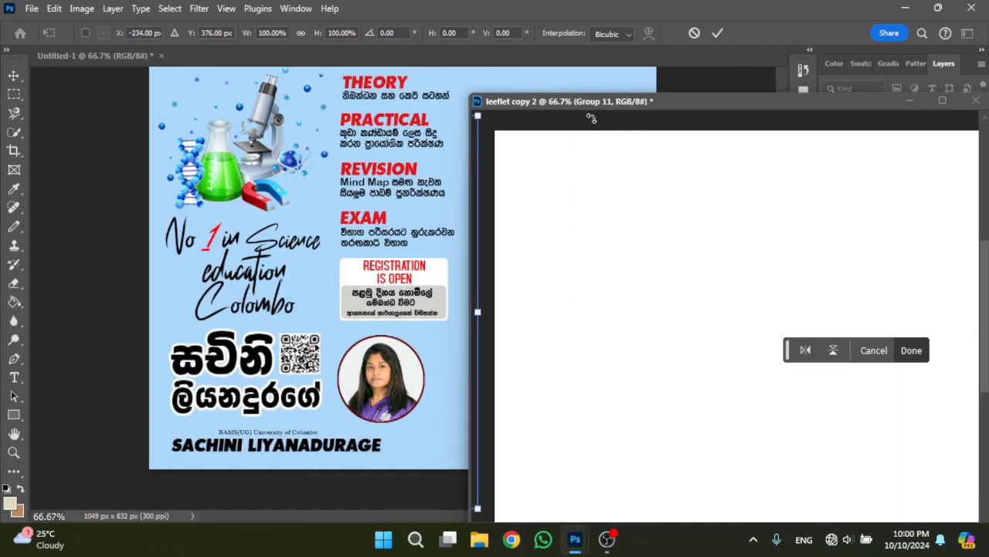
key(ctrl+z)
- Copy Group 11 with the navy class panel from leeflet copy 2 into Untitled-1
drag(661, 102, 398, 97)
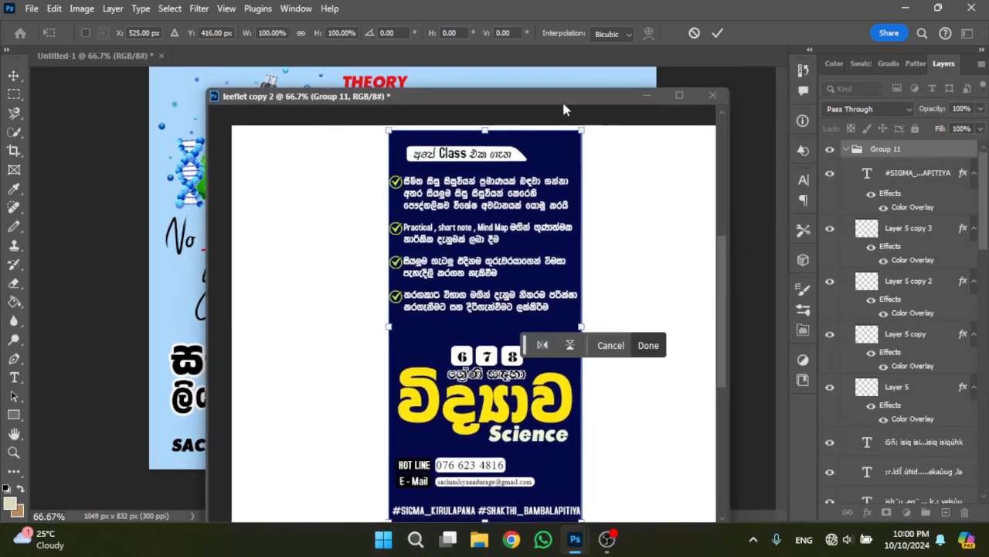
drag(861, 154, 583, 132)
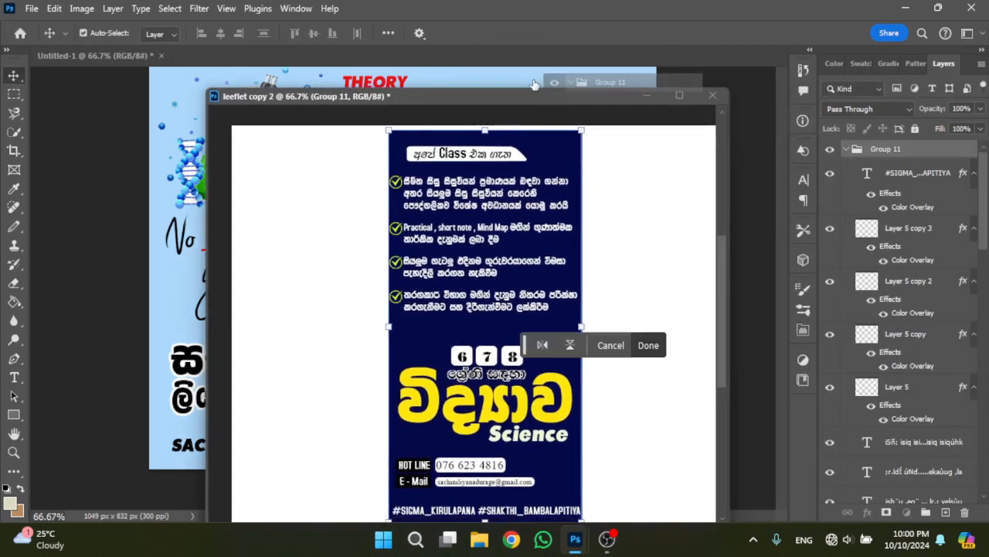
drag(534, 84, 535, 87)
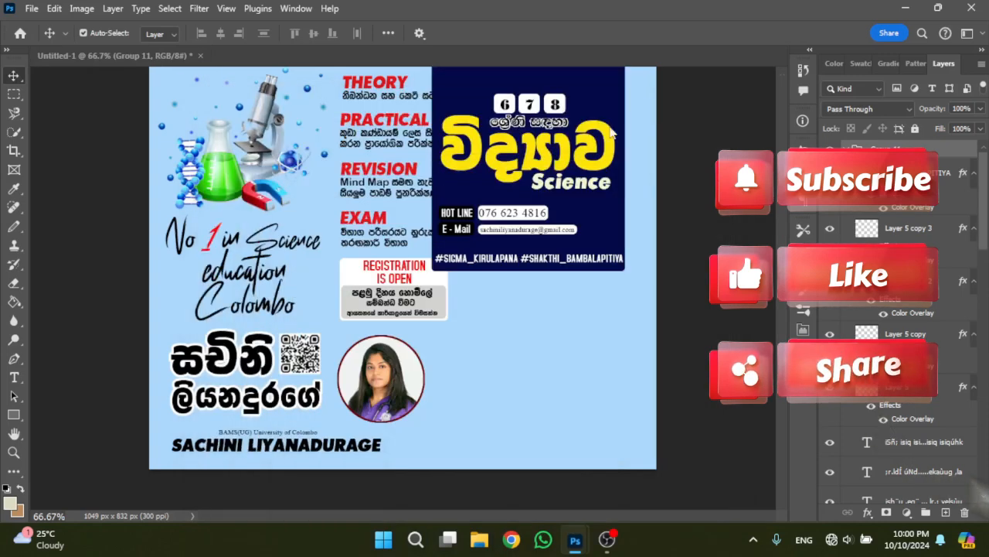
- Move the navy class panel beside the THEORY-to-EXAM column, vertically centred on the canvas at X 832 px, Y 416 px
key(ctrl+t)
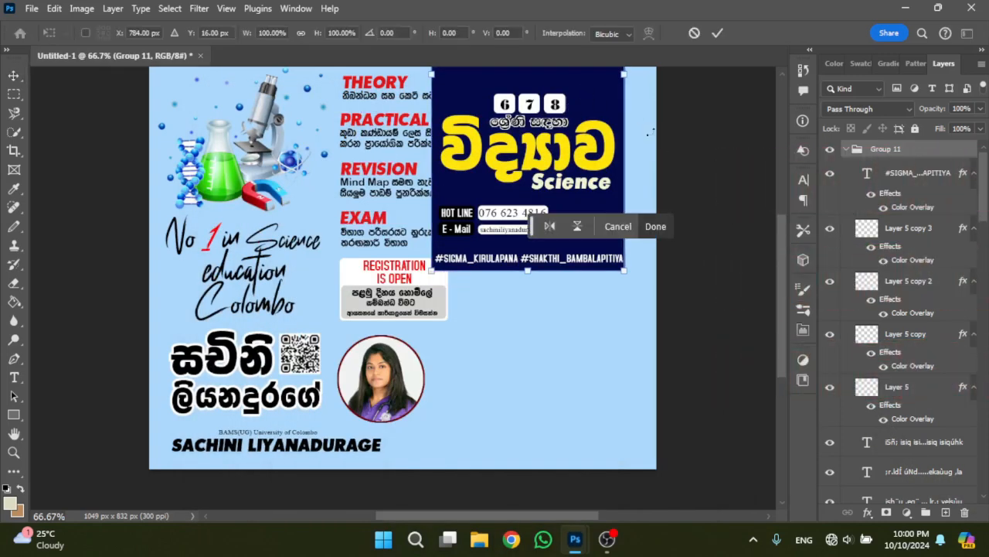
drag(572, 104, 595, 300)
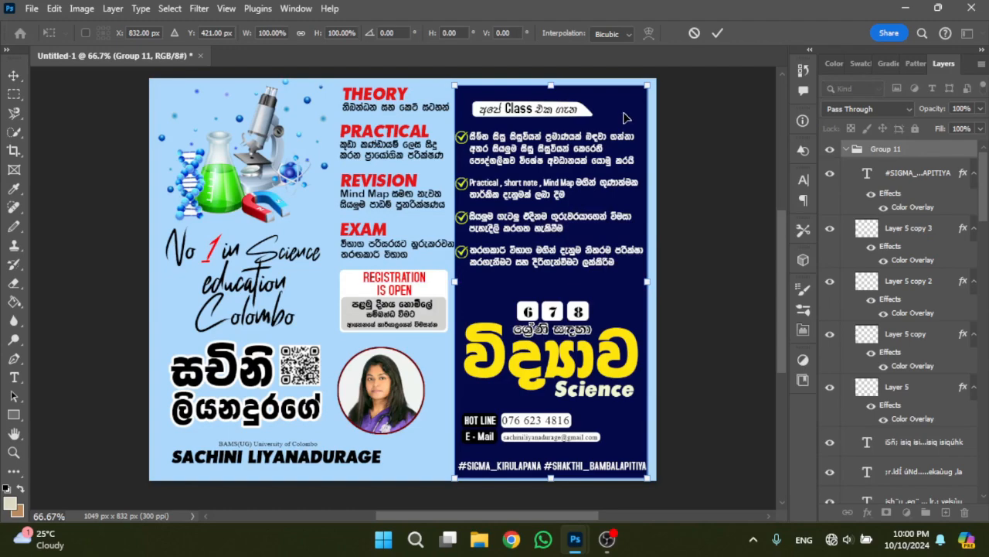
drag(623, 114, 626, 116)
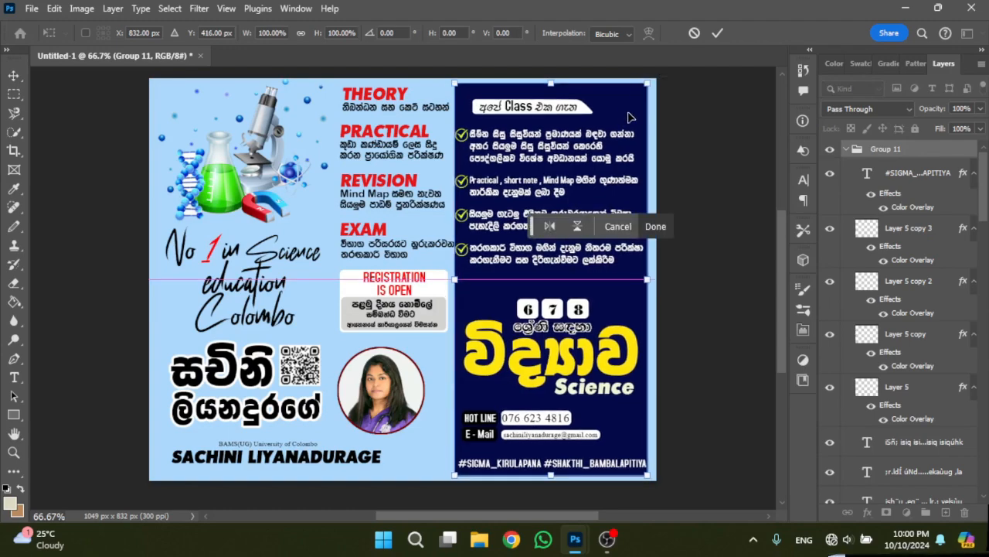